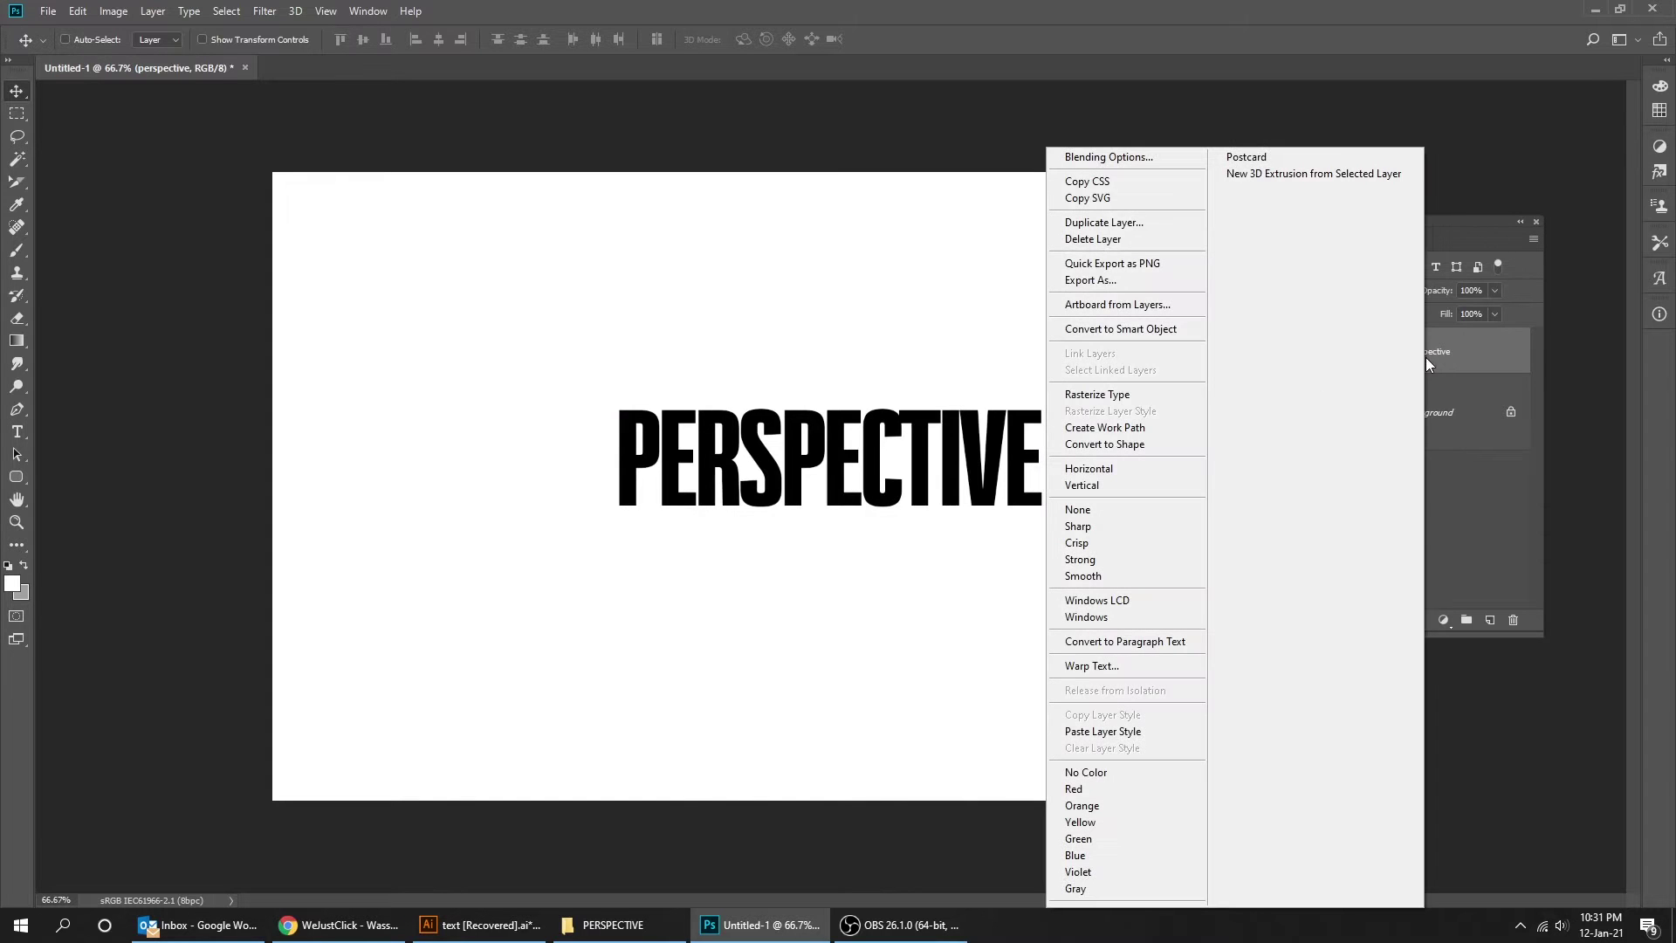
# Convert the PERSPECTIVE text layer to a Smart Object and begin a Free Transform on it.
pyautogui.click(1176, 332)
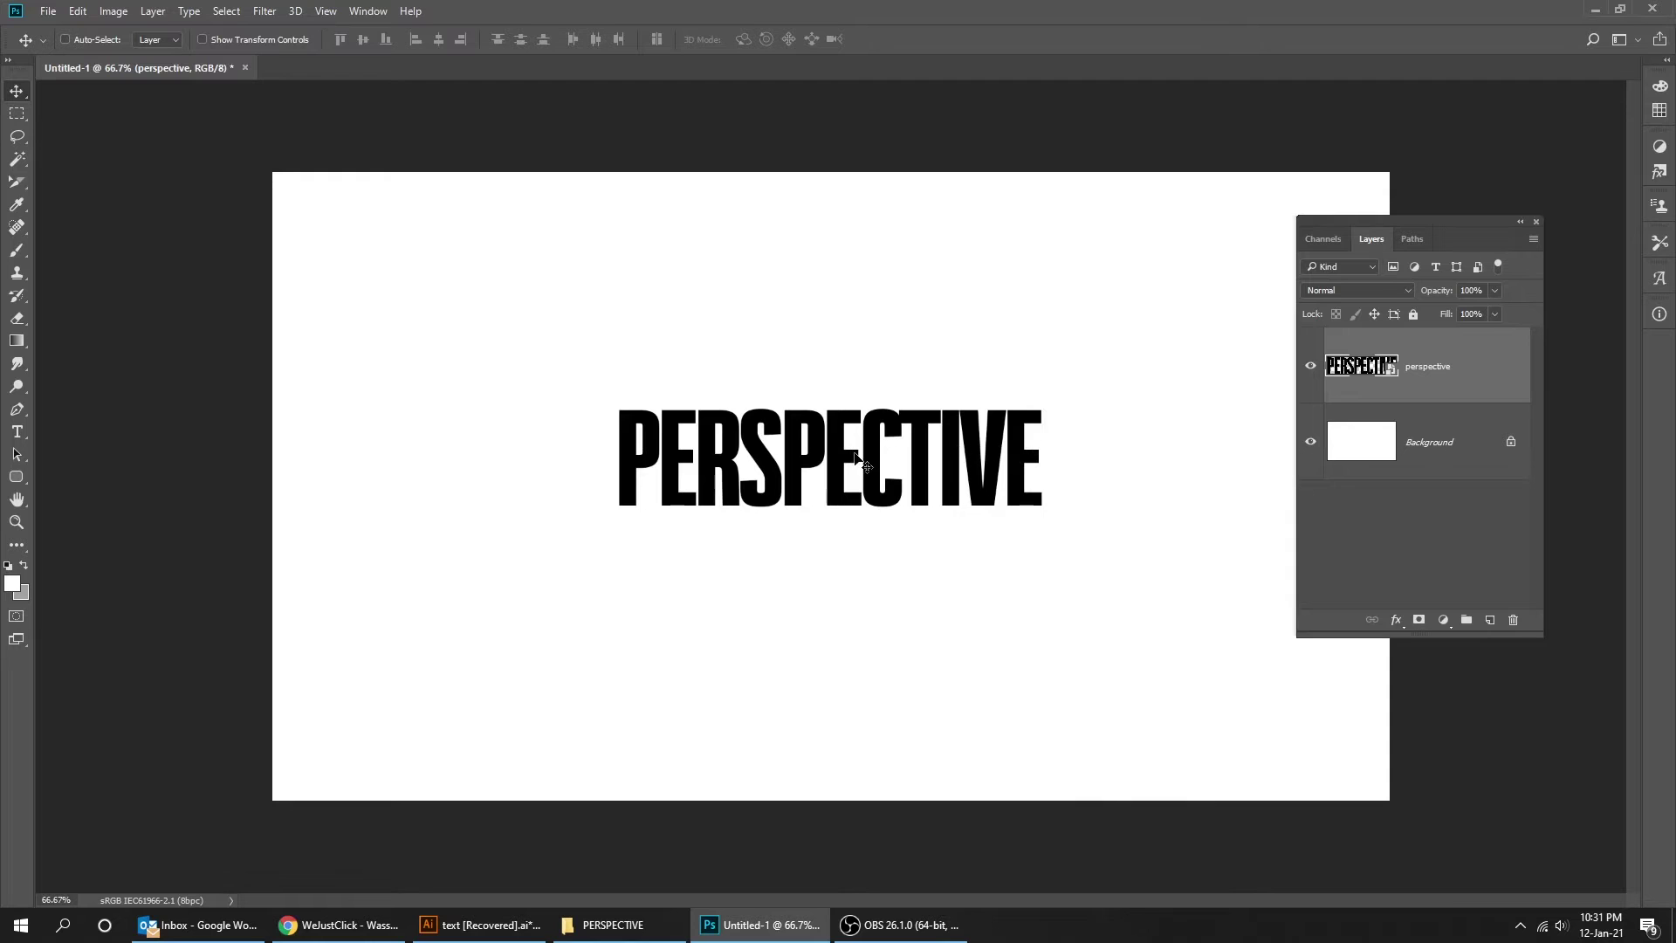
pyautogui.hotkey('ctrl', 't')
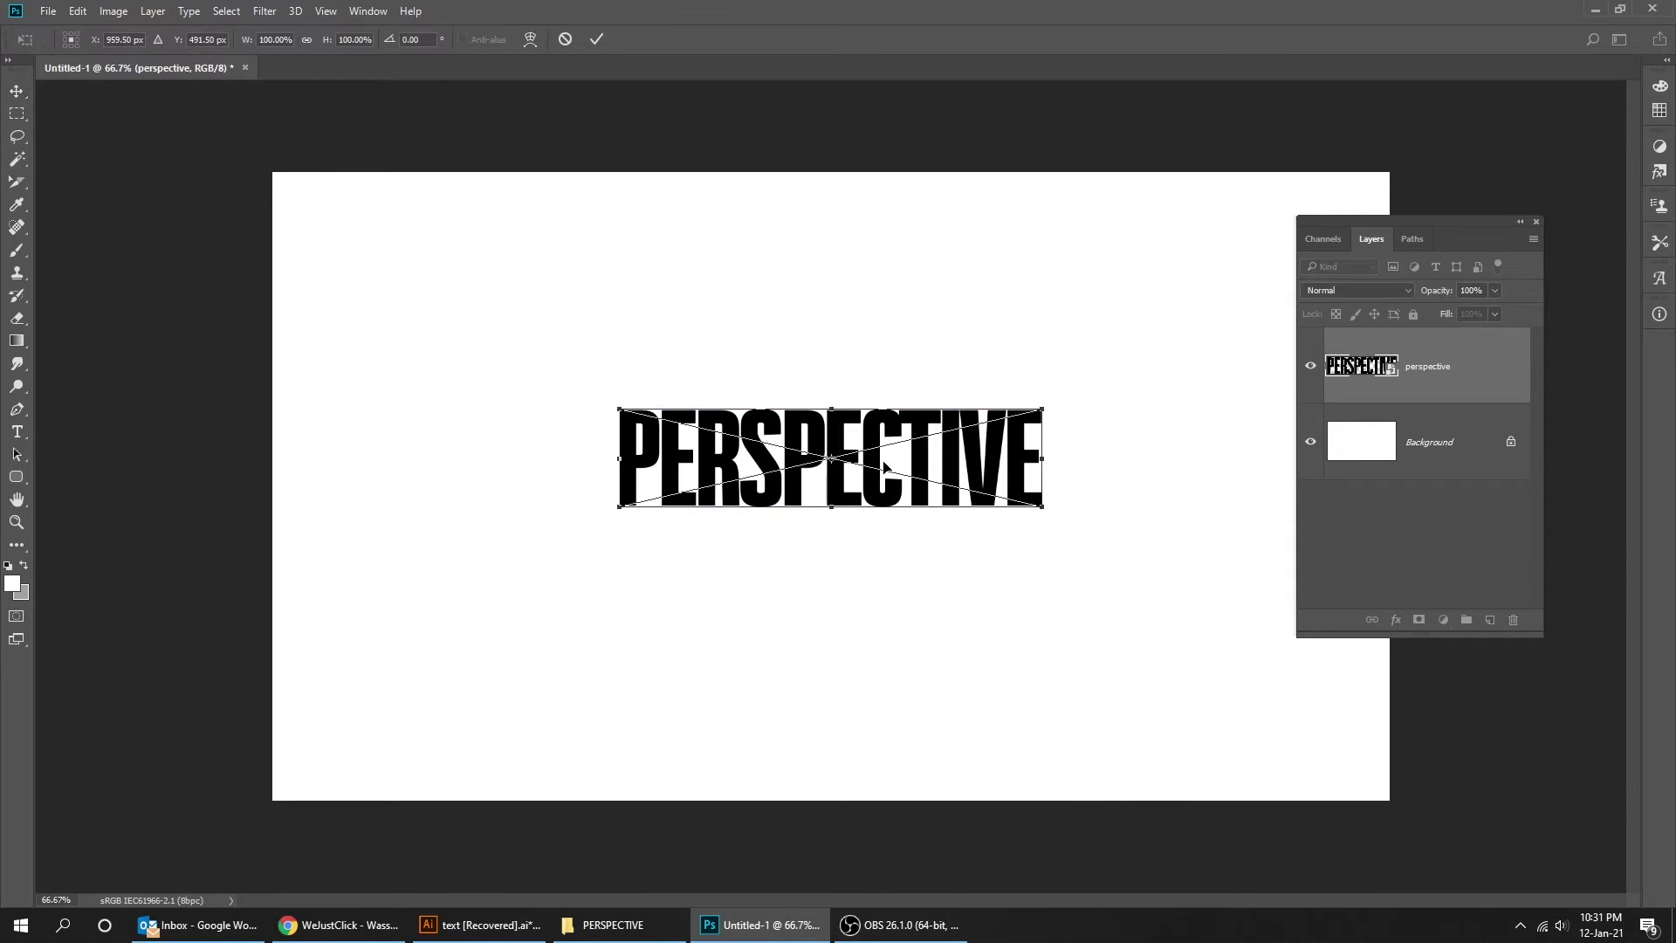
# Apply a Perspective transform that enlarges the text's right end, then shift it right.
pyautogui.rightClick(851, 448)
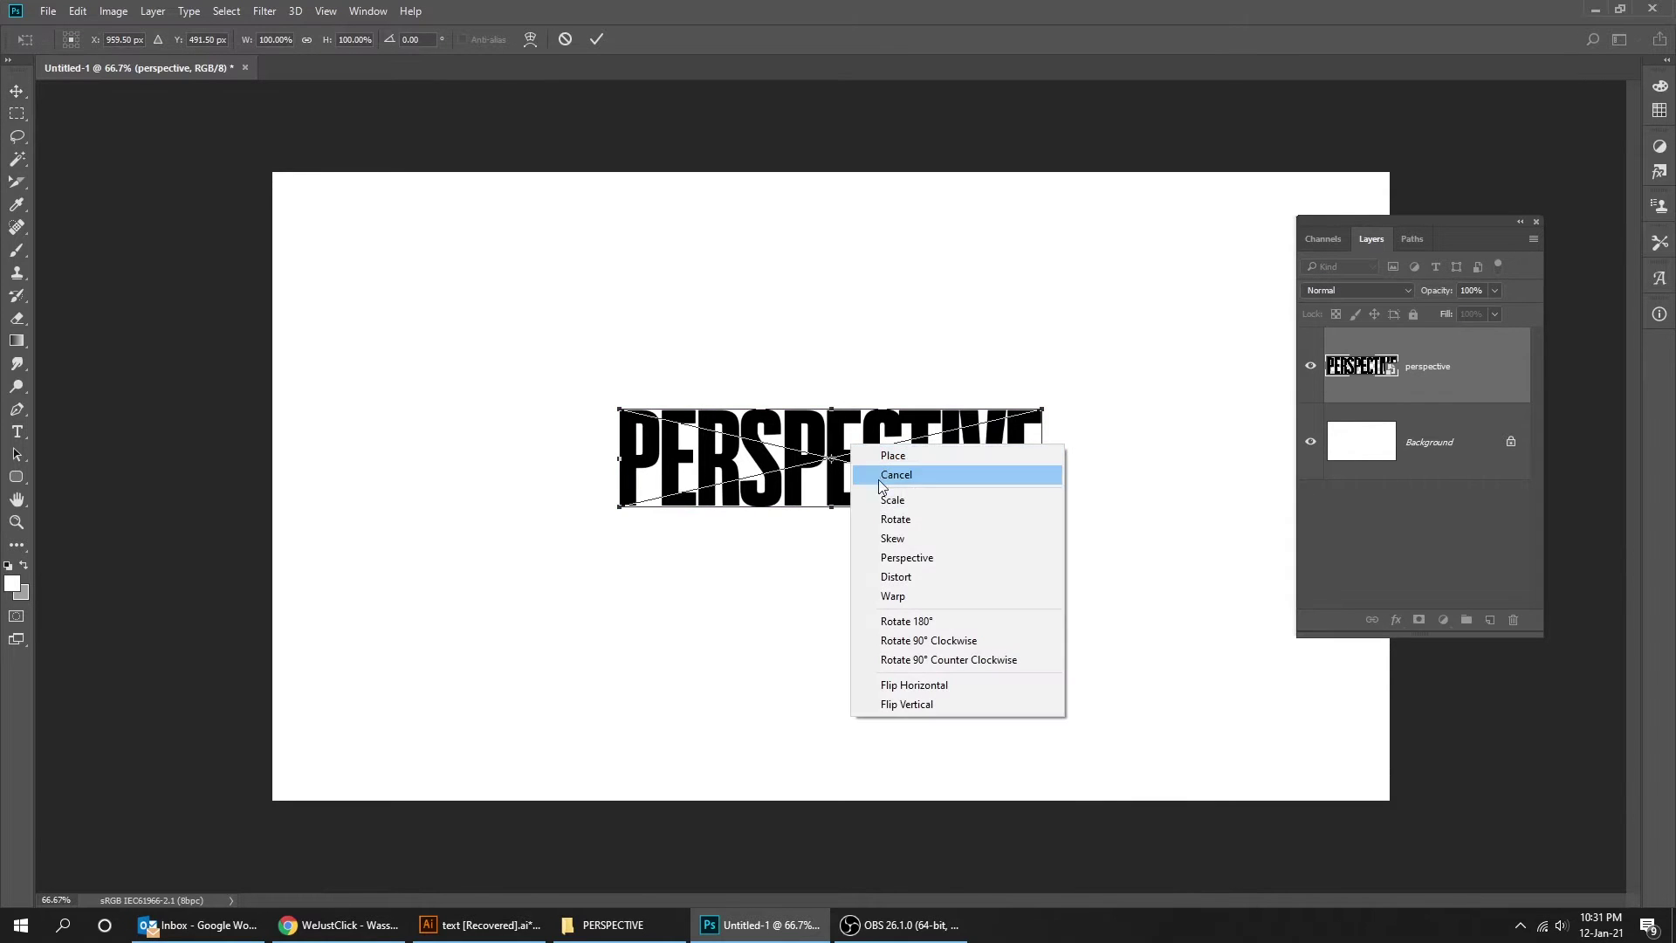
pyautogui.click(911, 555)
pyautogui.moveTo(1042, 505); pyautogui.dragTo(1016, 721)
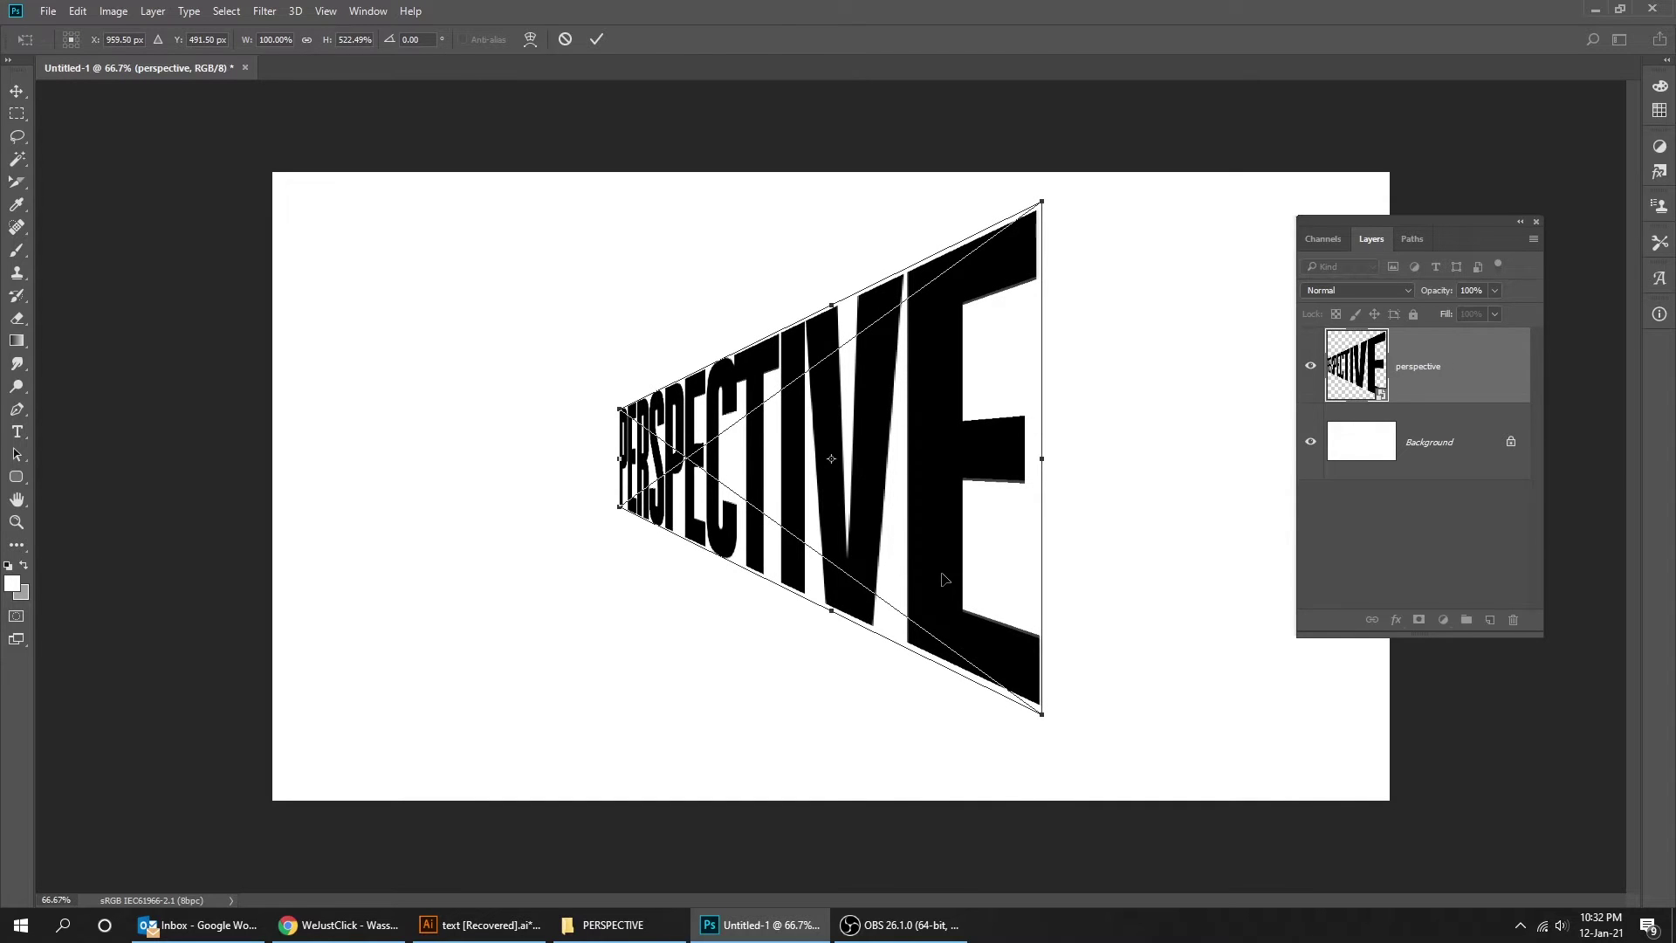
pyautogui.press('Return')
pyautogui.moveTo(860, 522); pyautogui.dragTo(945, 511)
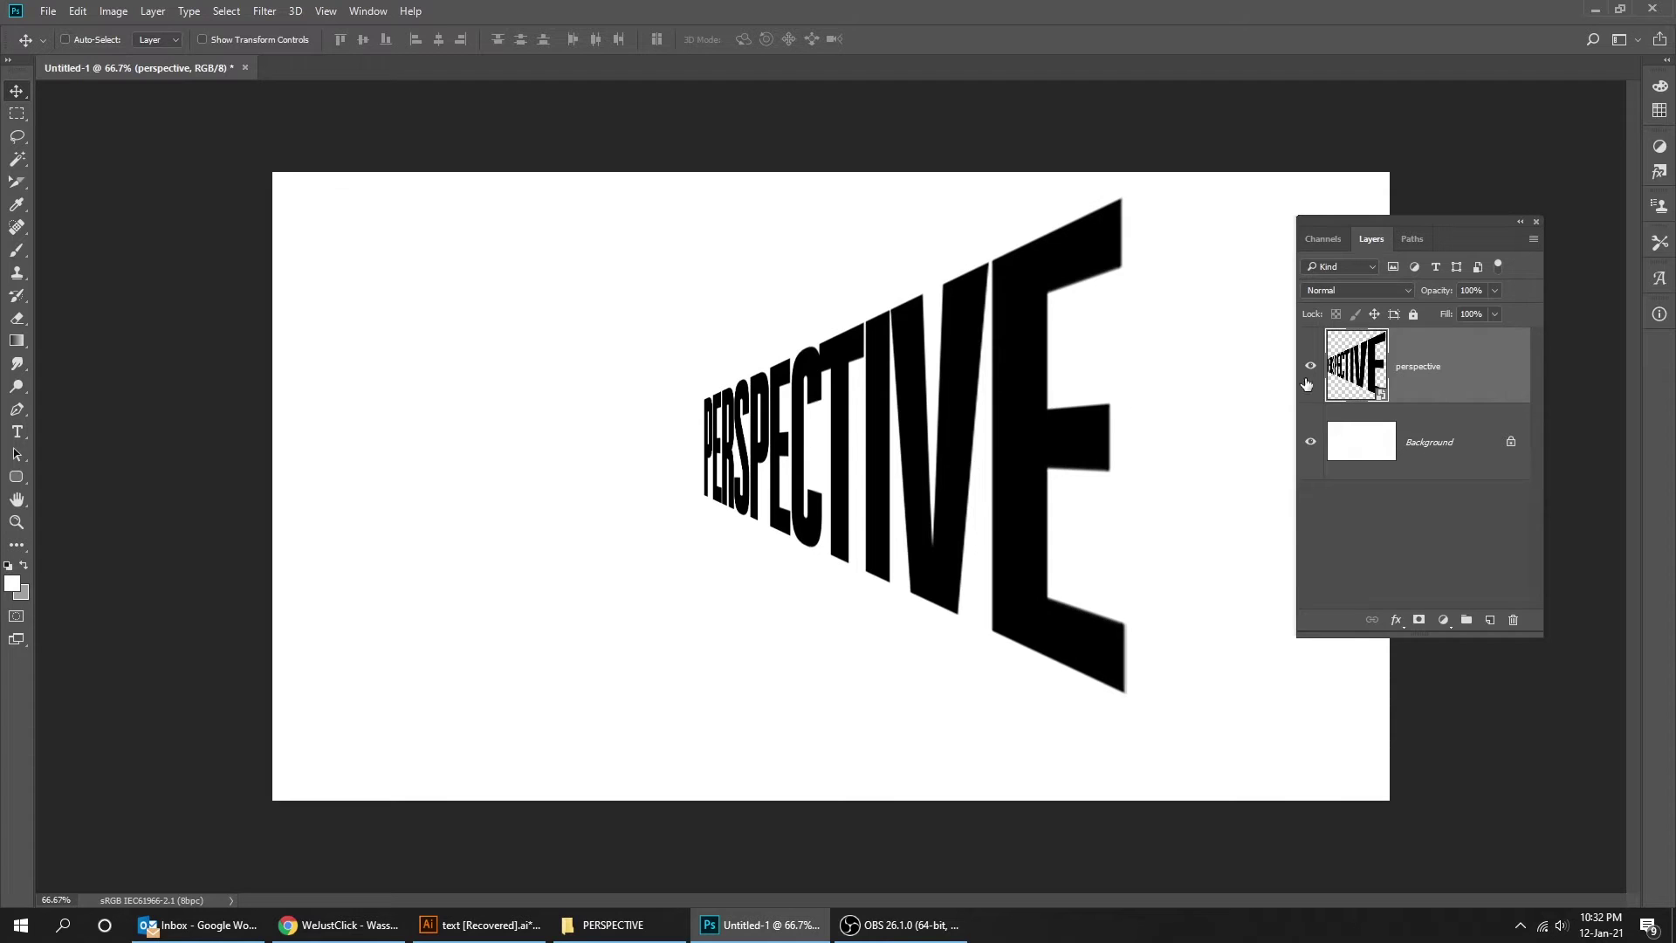
# Duplicate the perspective layer, move the copy about 177 px lower, and flip it vertically.
pyautogui.moveTo(1444, 379); pyautogui.dragTo(1489, 619)
pyautogui.moveTo(995, 380); pyautogui.dragTo(995, 505)
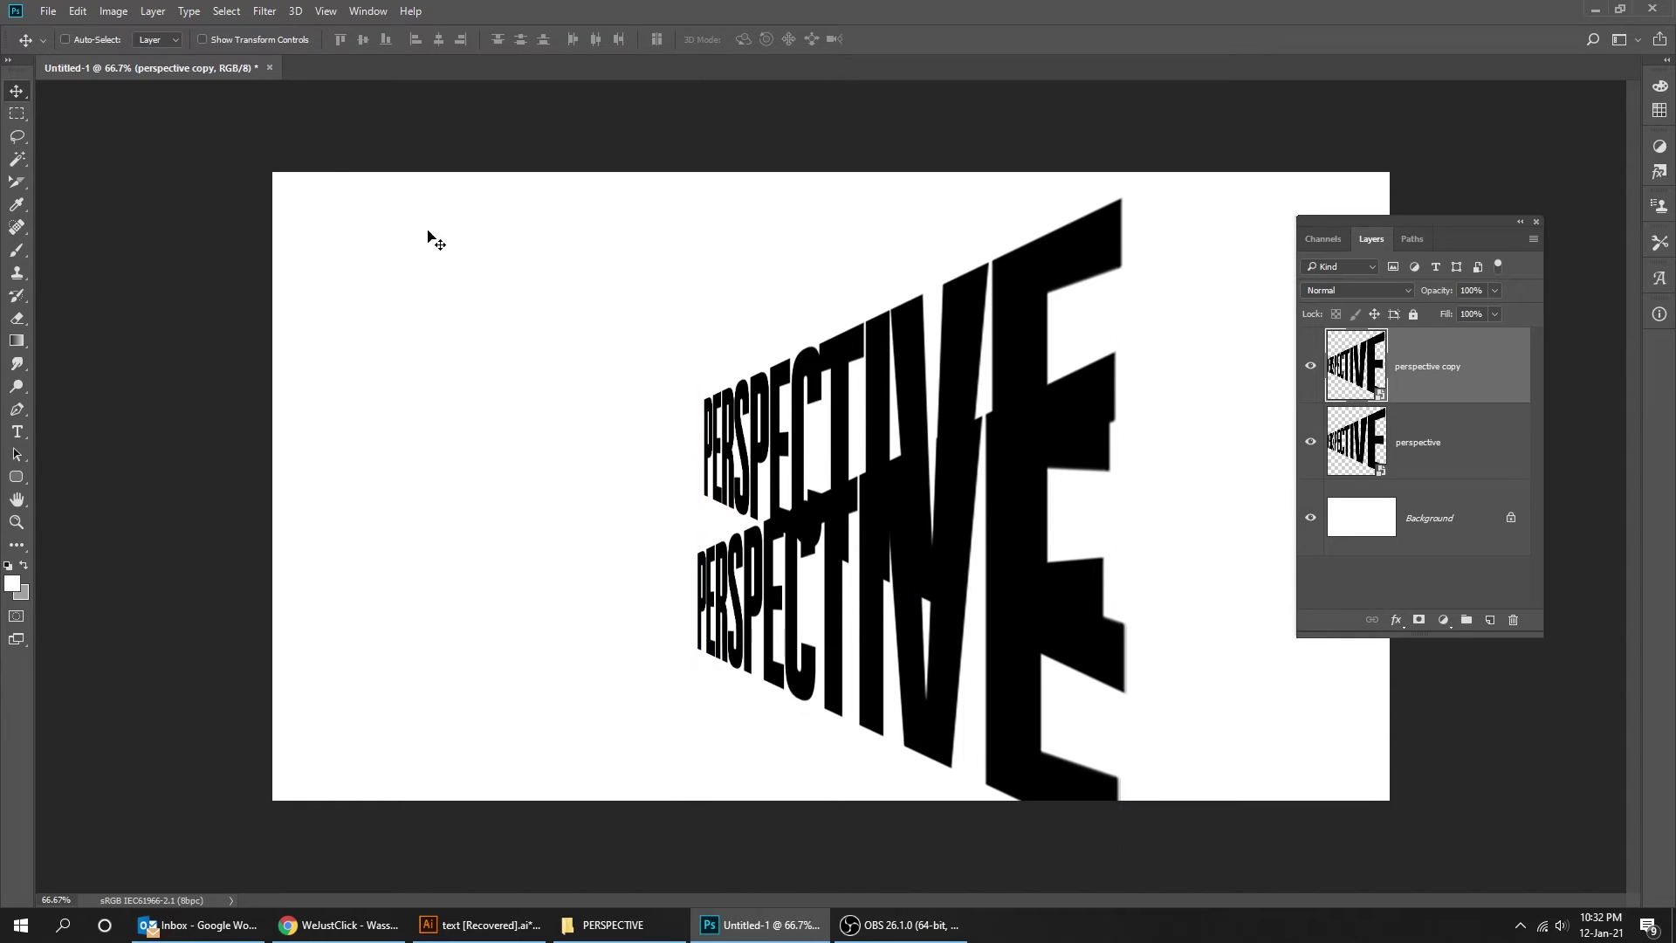
pyautogui.click(84, 15)
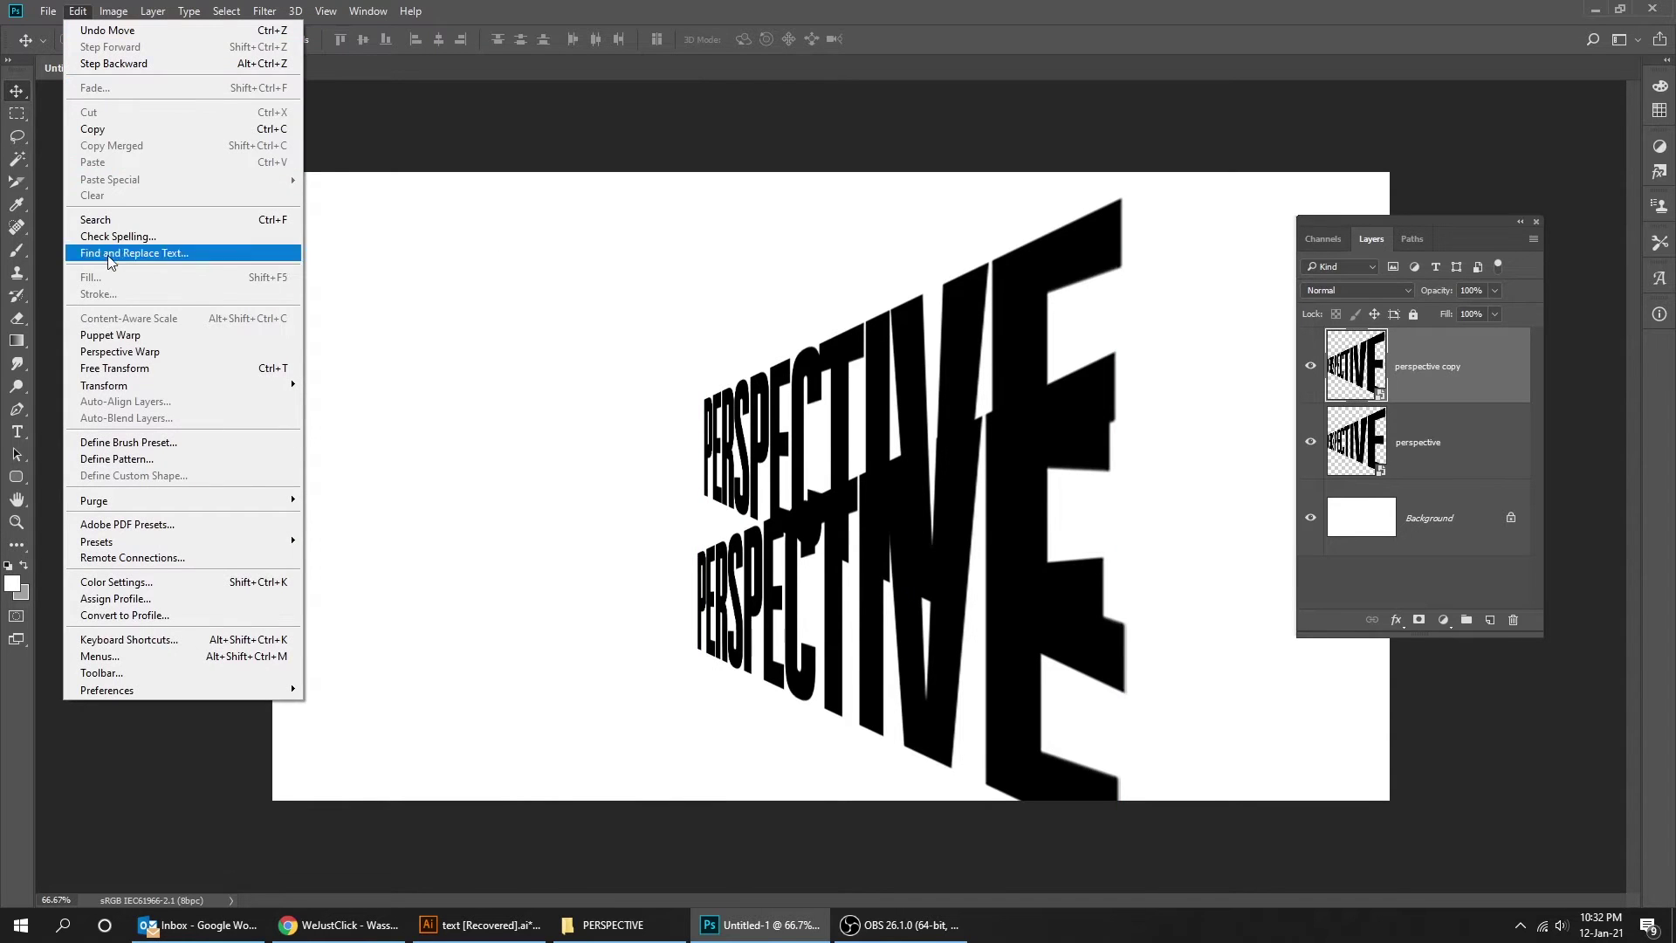
pyautogui.moveTo(142, 388)
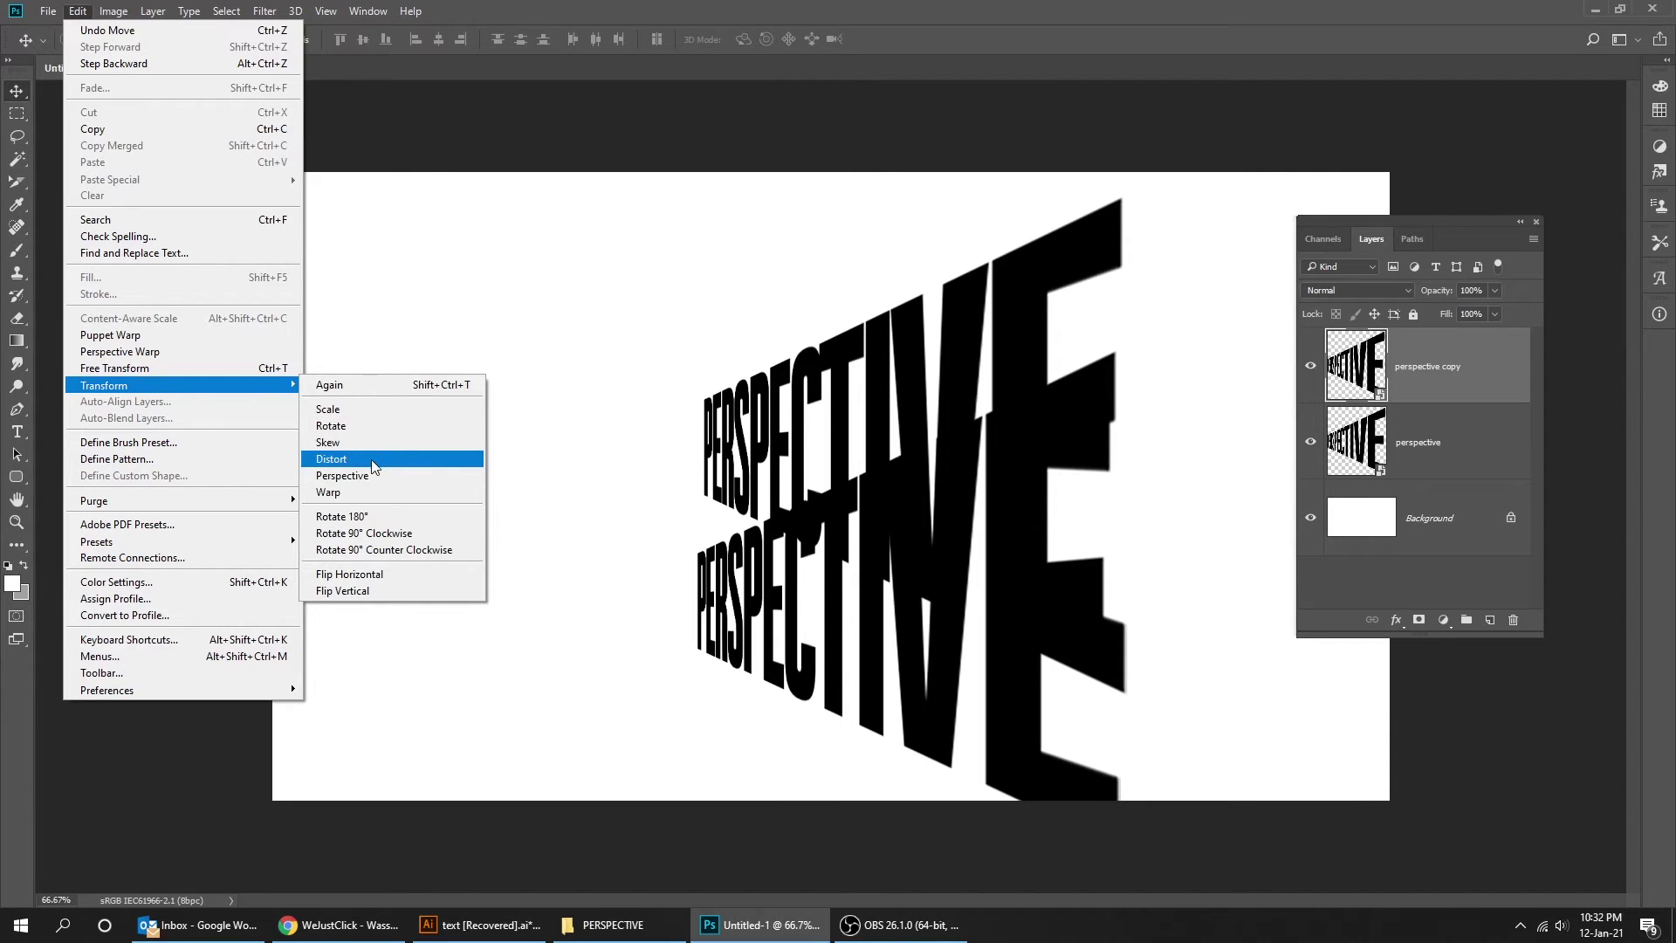
pyautogui.click(380, 588)
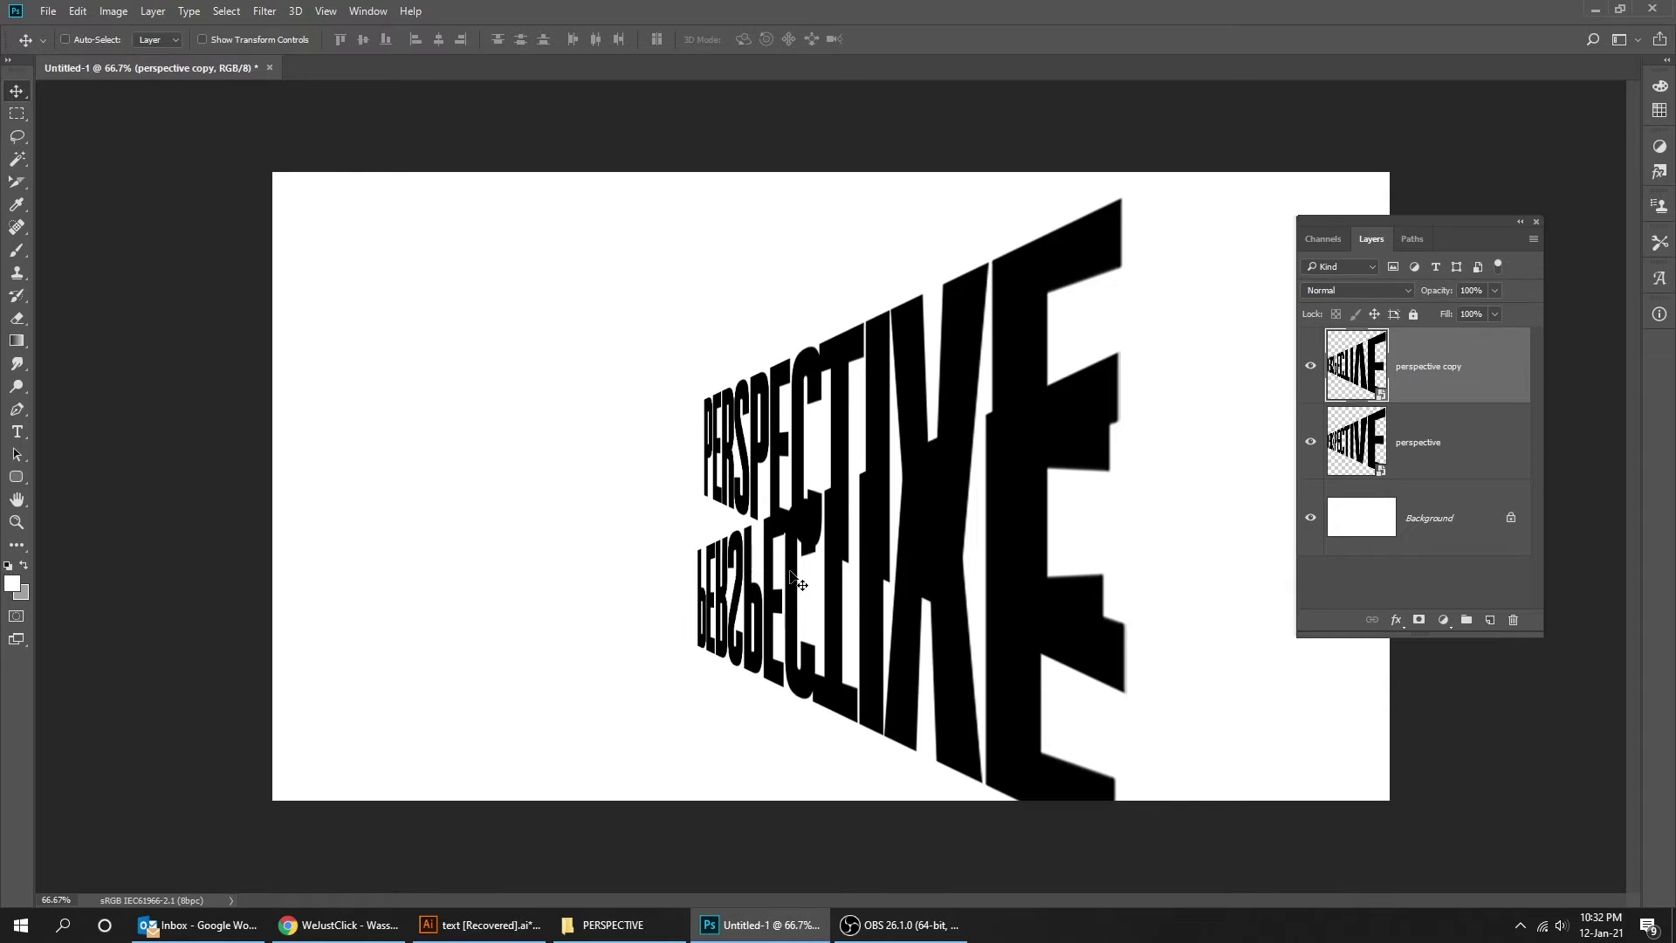
pyautogui.moveTo(792, 576); pyautogui.dragTo(795, 587)
# Put the flipped copy in Distort mode and pull its corners outward to the left.
pyautogui.hotkey('ctrl', 't')
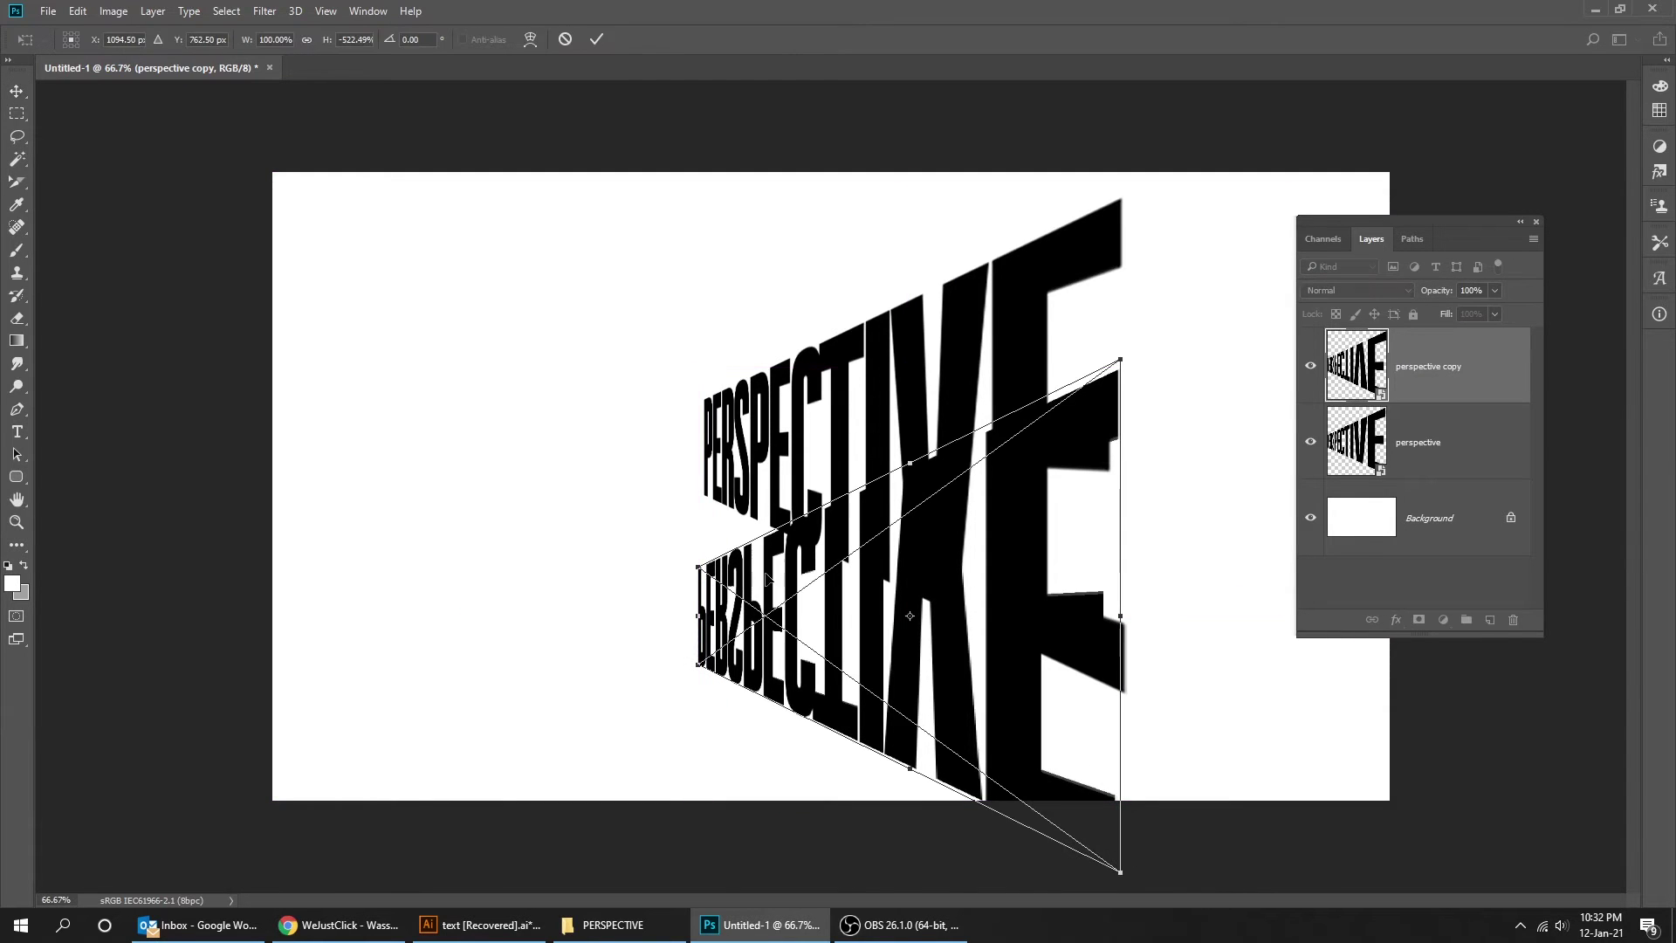
pyautogui.rightClick(791, 575)
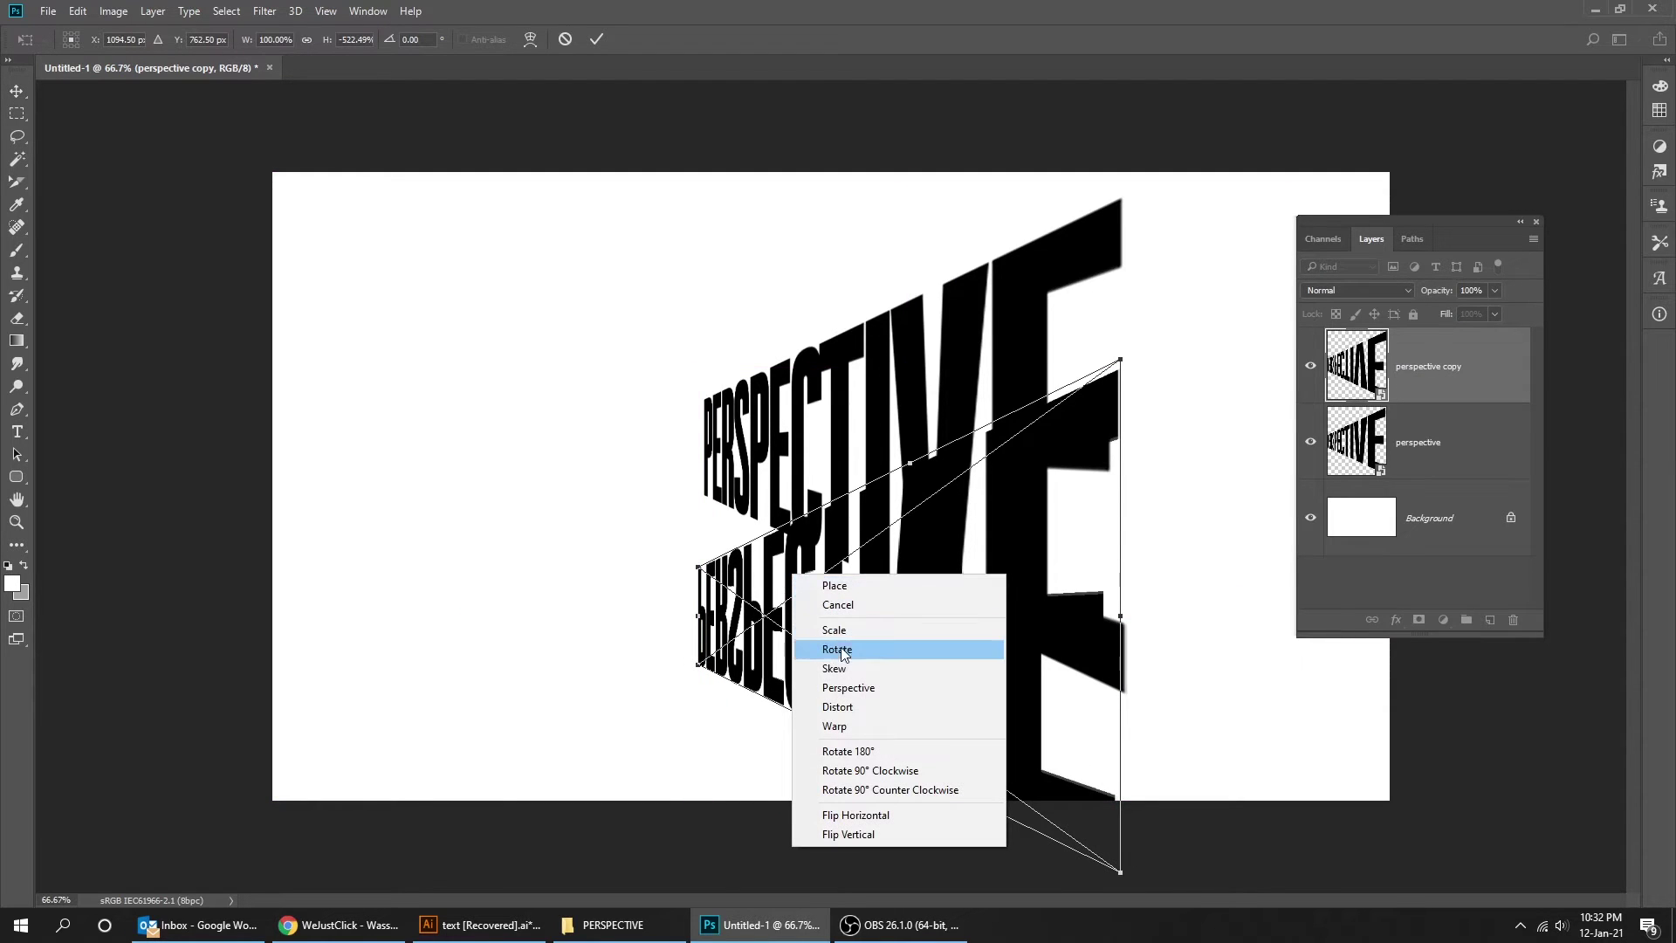
pyautogui.click(867, 705)
pyautogui.moveTo(699, 566); pyautogui.dragTo(702, 499)
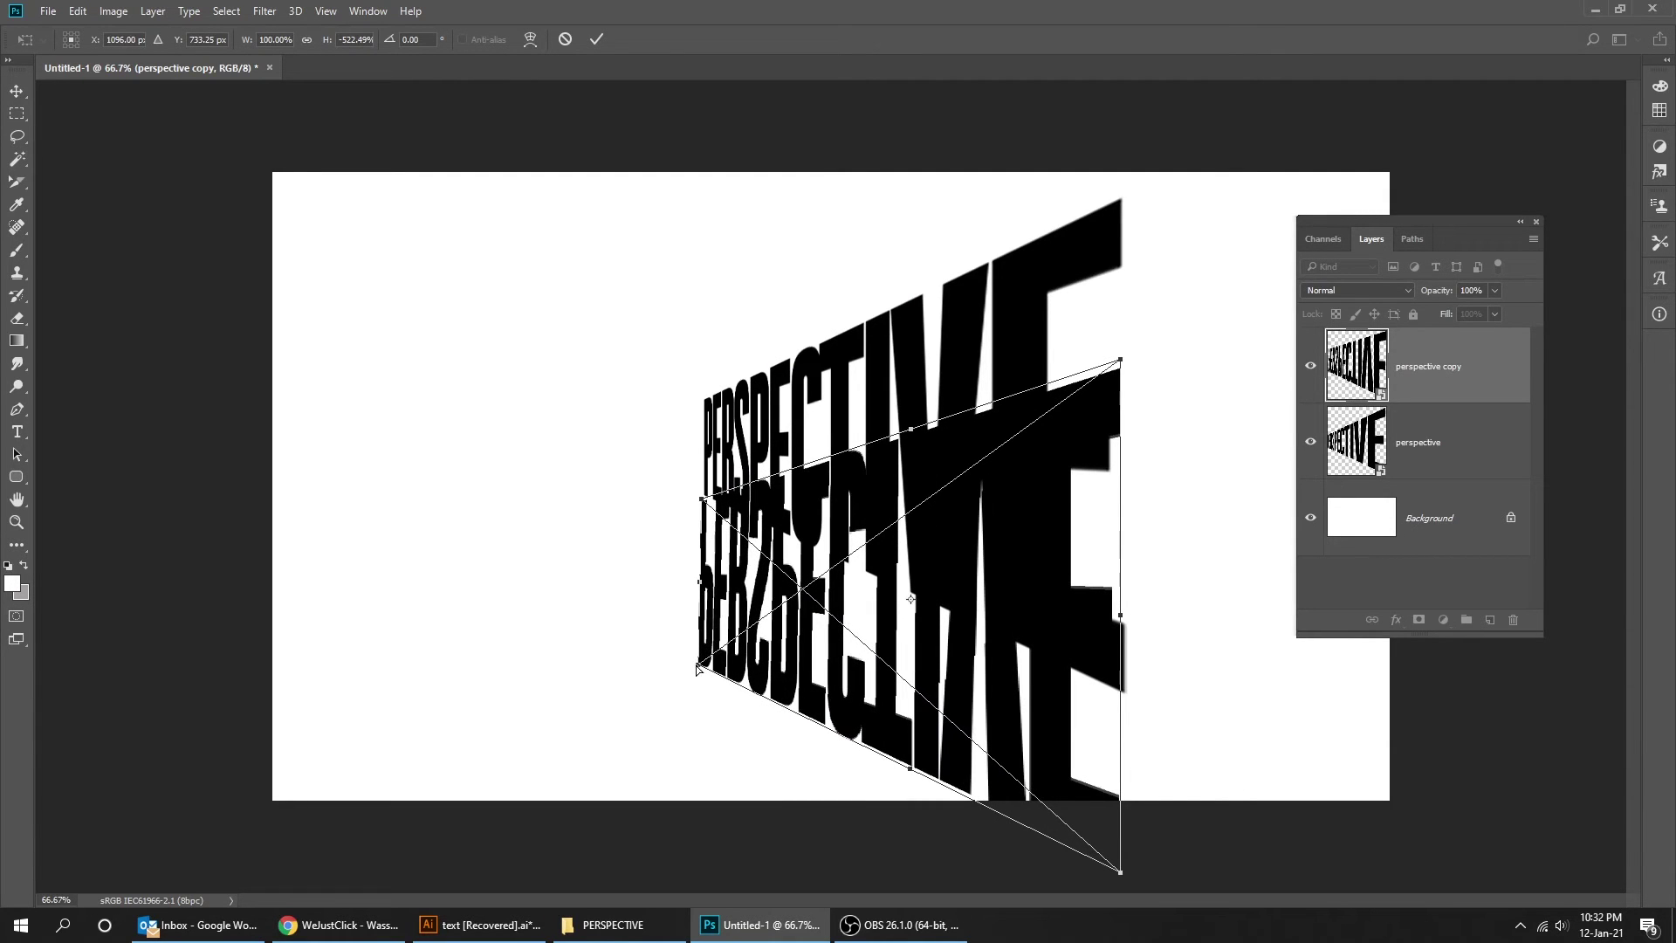
pyautogui.moveTo(700, 664); pyautogui.dragTo(519, 598)
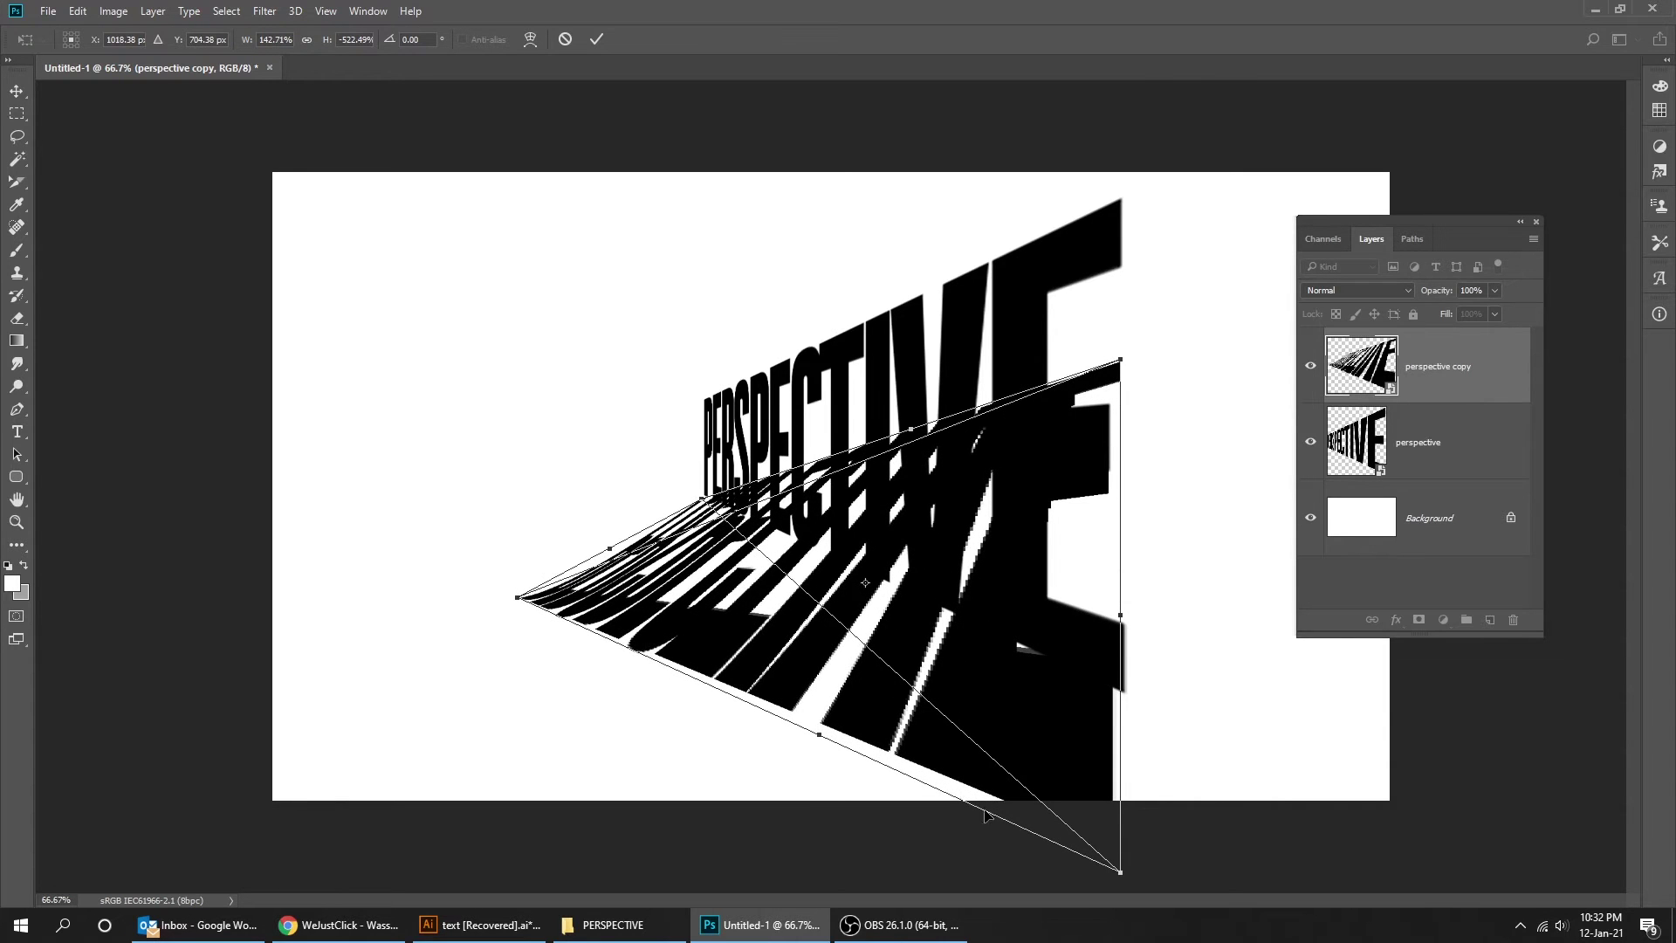
pyautogui.moveTo(1128, 867); pyautogui.dragTo(855, 832)
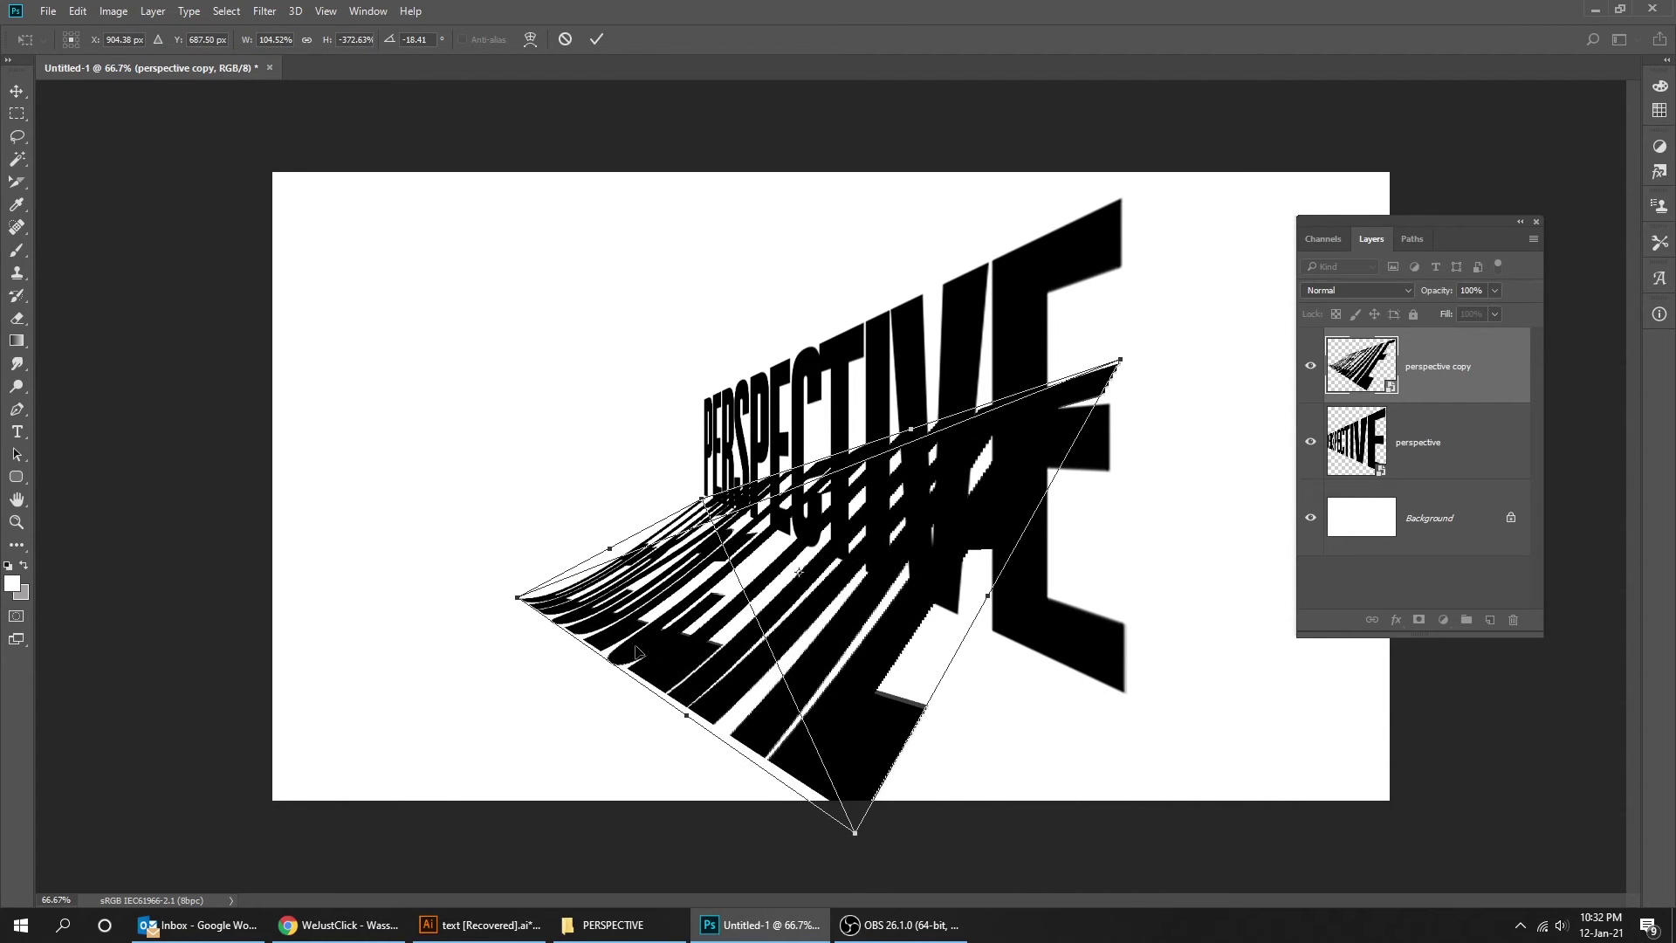
pyautogui.moveTo(521, 599); pyautogui.dragTo(531, 685)
# Refine the corners so the shadow lies flat from the text base, then apply and nudge it right.
pyautogui.moveTo(1120, 360); pyautogui.dragTo(1139, 688)
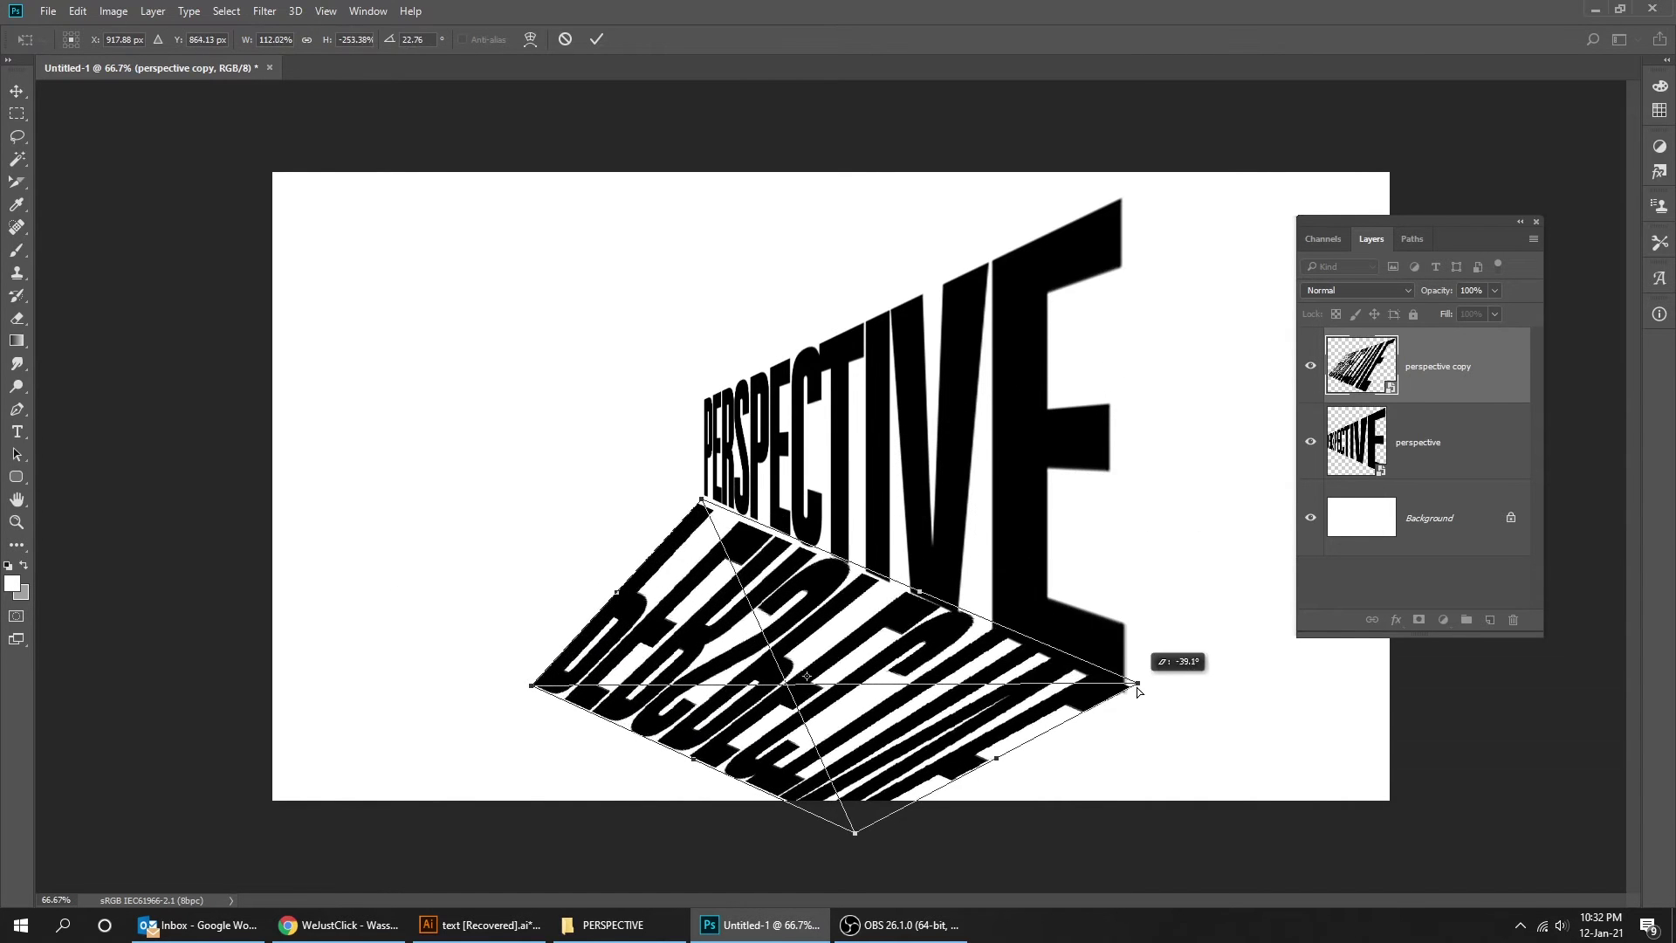
pyautogui.moveTo(855, 832); pyautogui.dragTo(757, 820)
pyautogui.moveTo(532, 685); pyautogui.dragTo(392, 540)
pyautogui.moveTo(756, 822); pyautogui.dragTo(458, 799)
pyautogui.moveTo(392, 539); pyautogui.dragTo(532, 502)
pyautogui.moveTo(457, 799); pyautogui.dragTo(170, 709)
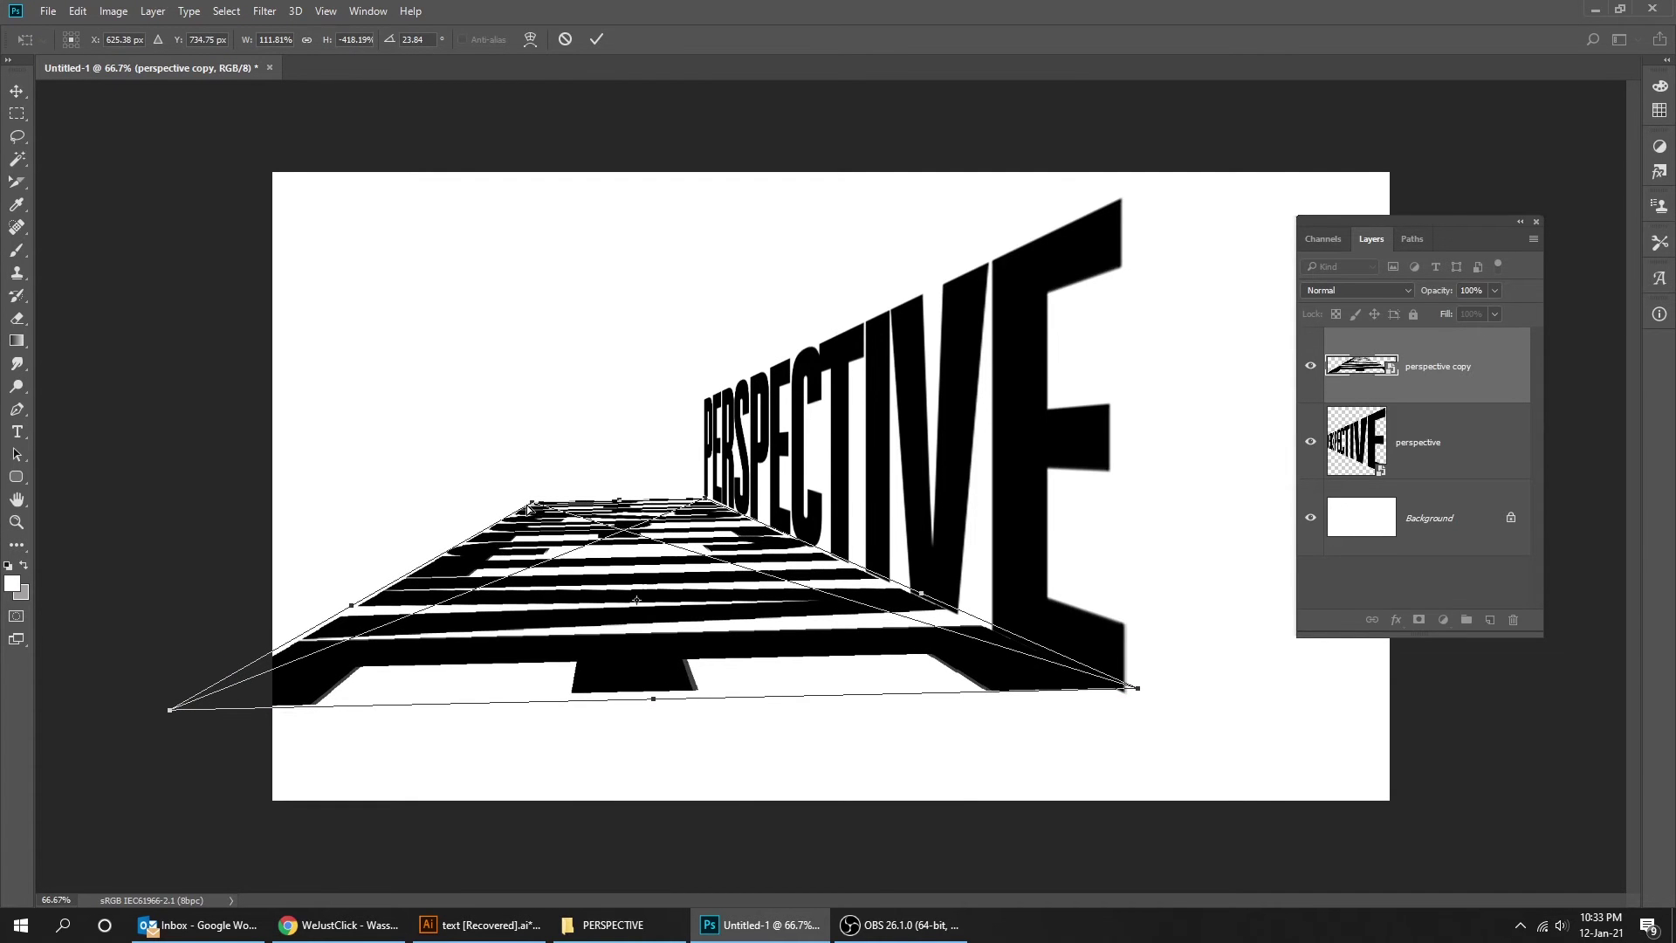
pyautogui.moveTo(532, 503); pyautogui.dragTo(500, 514)
pyautogui.press('Return')
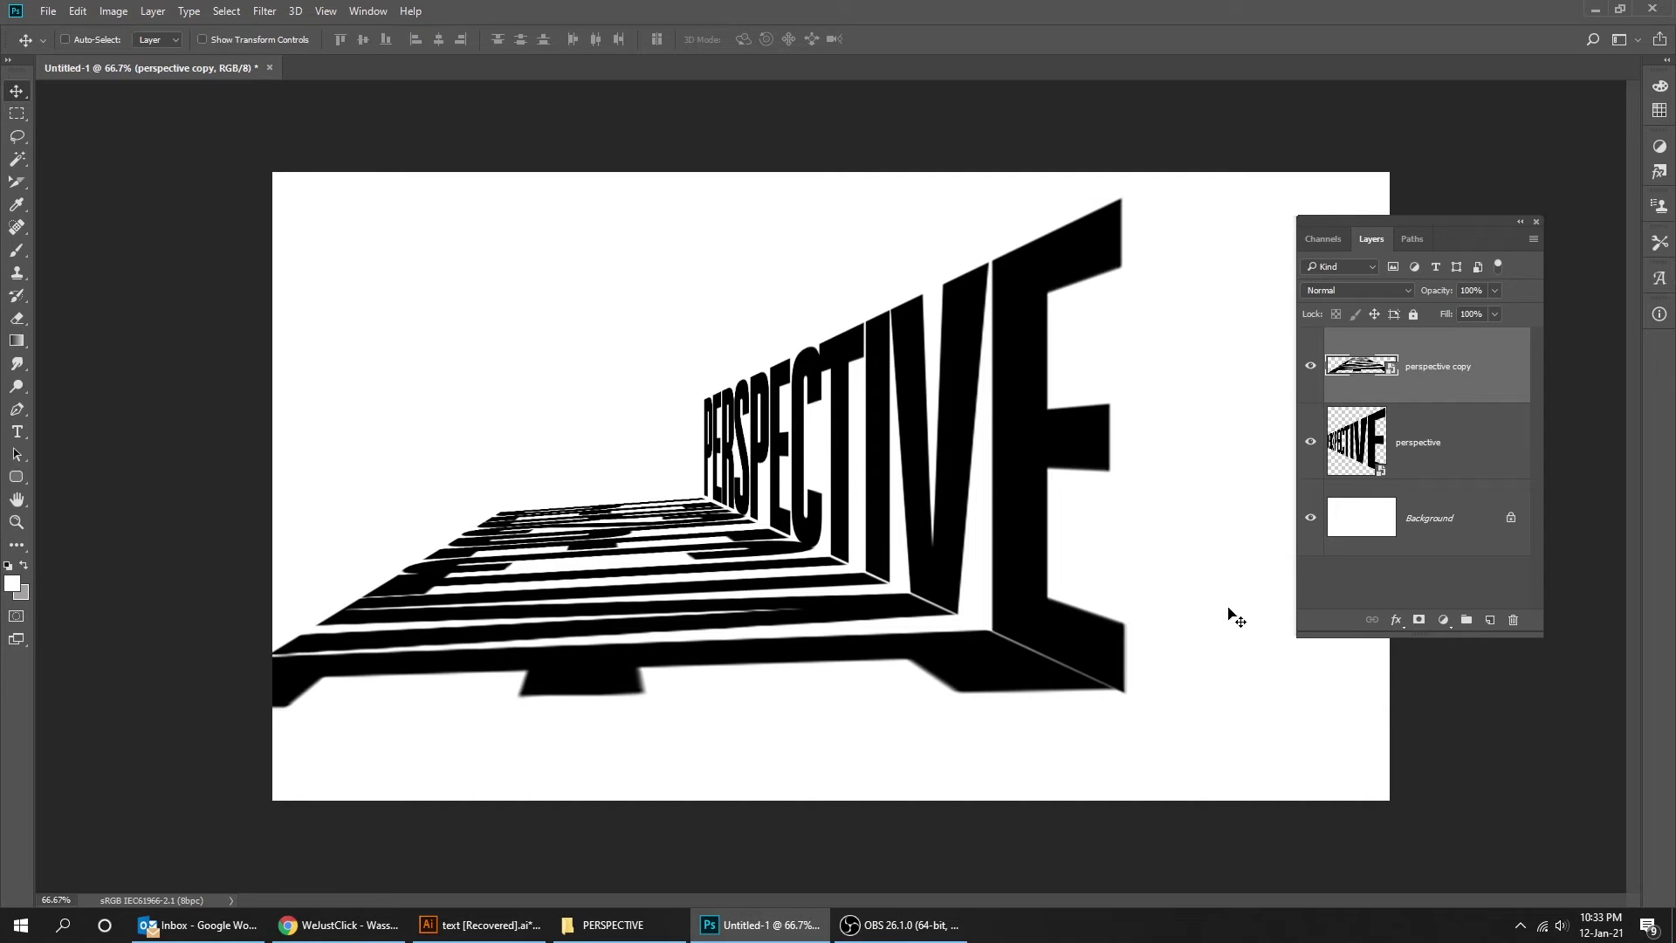
pyautogui.moveTo(1036, 669); pyautogui.dragTo(1047, 671)
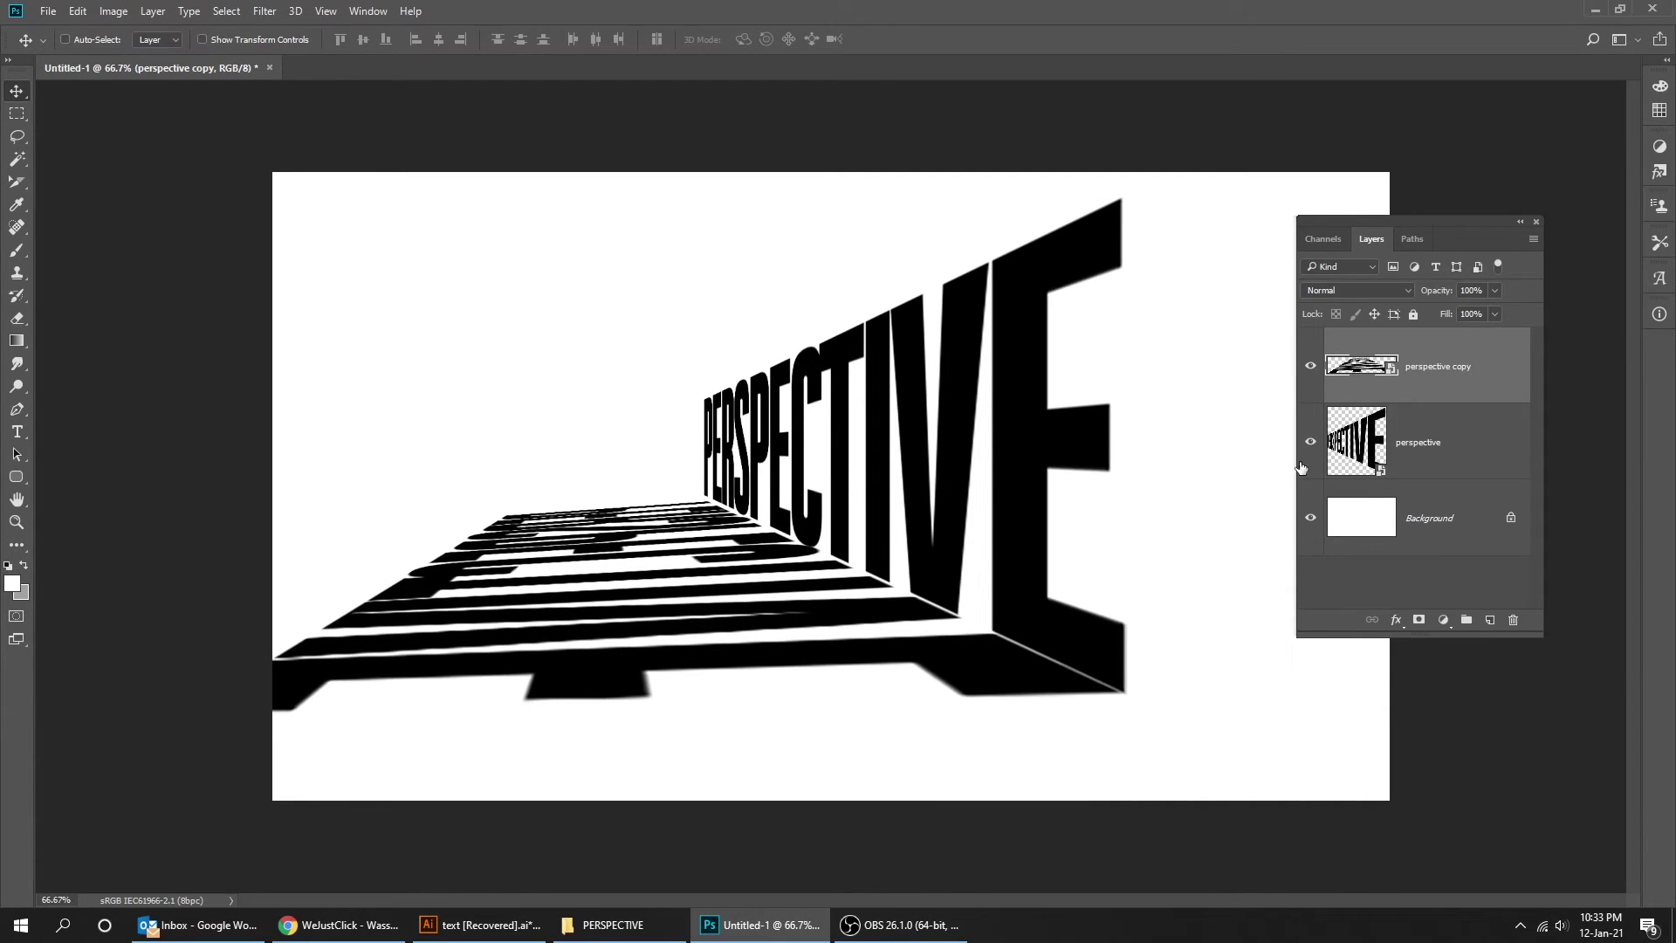
# Add a #a7a7a7 Color Overlay to the shadow layer and give it a layer mask.
pyautogui.click(1395, 620)
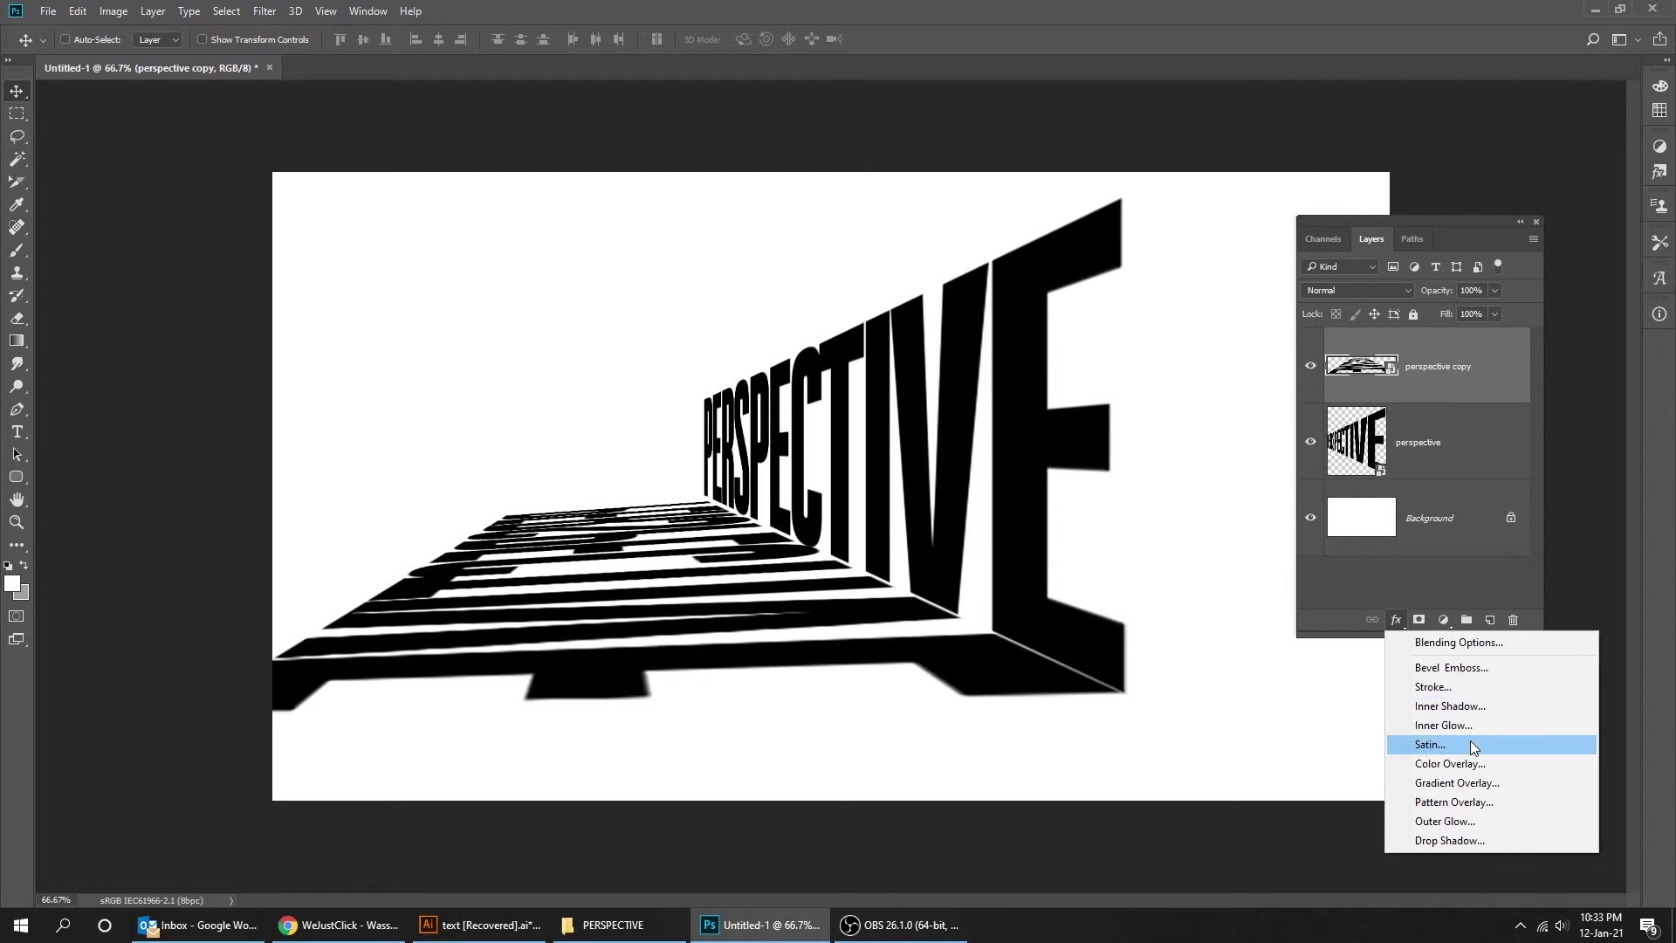
pyautogui.click(1449, 764)
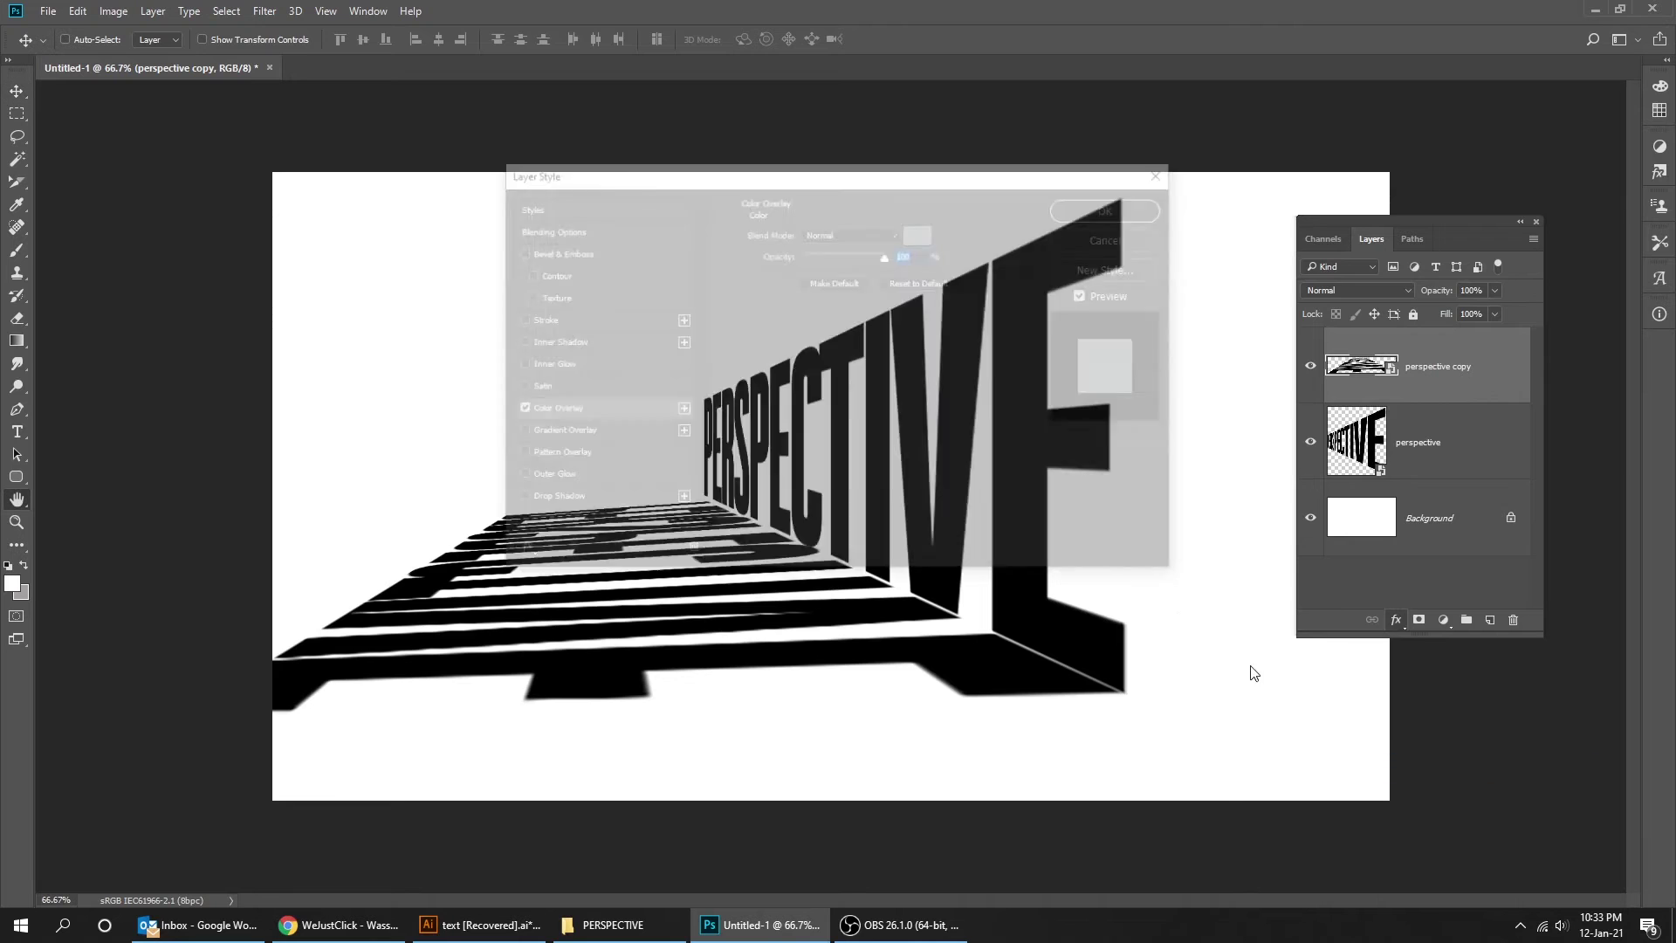
pyautogui.click(922, 233)
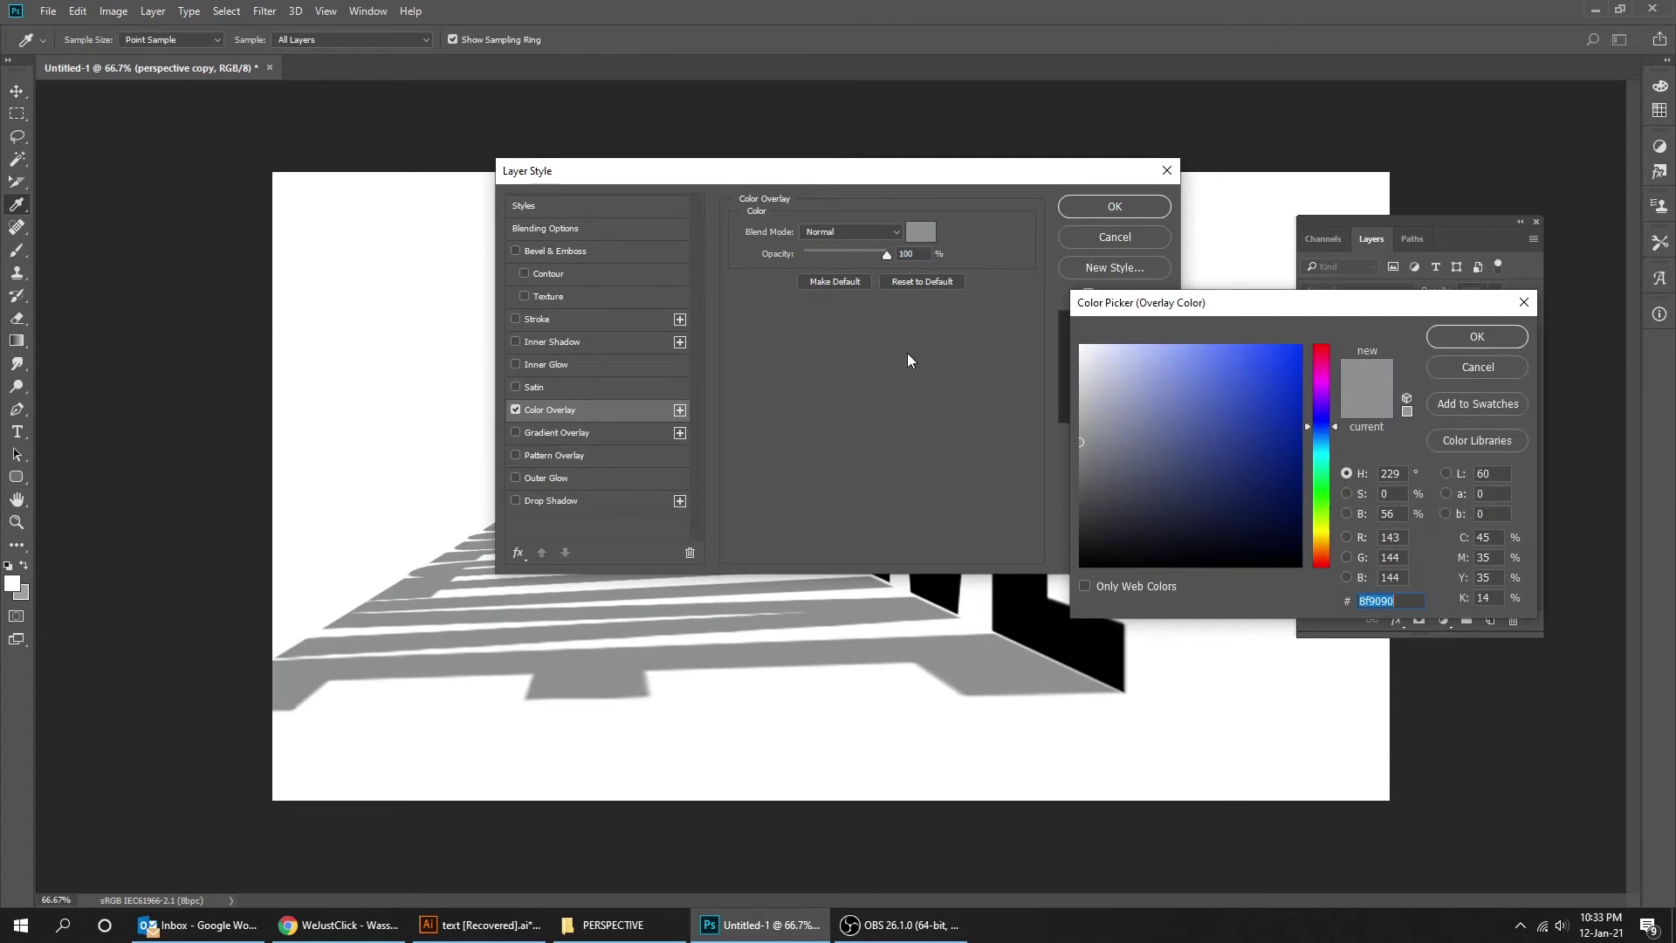
pyautogui.click(1080, 422)
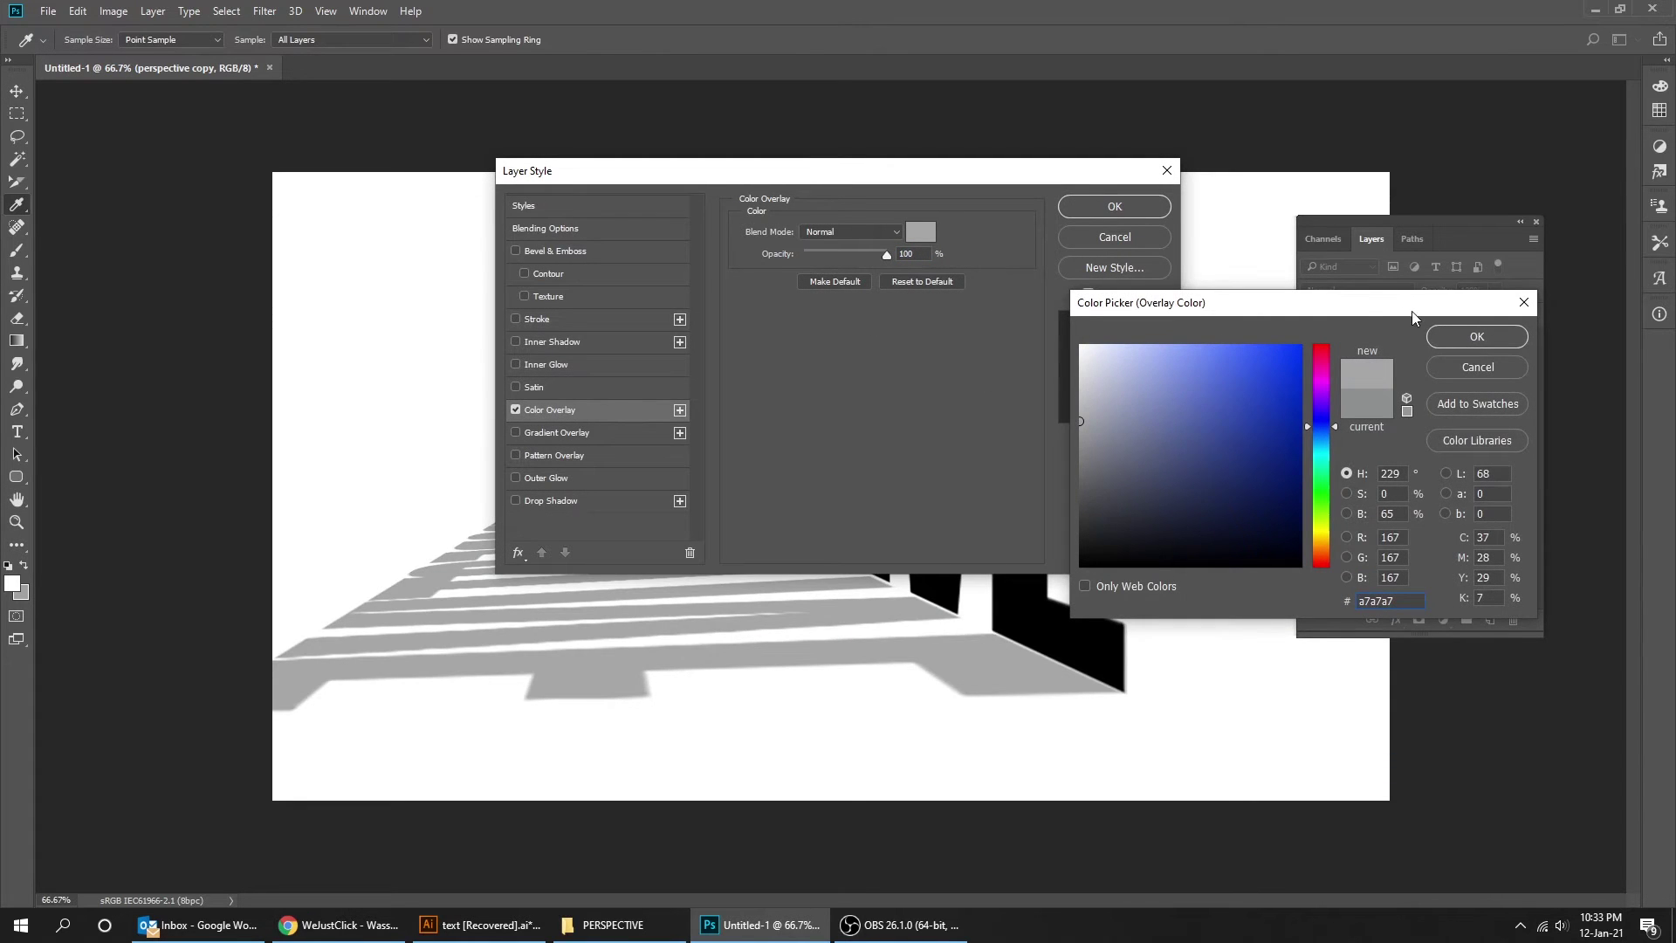
pyautogui.press('Return')
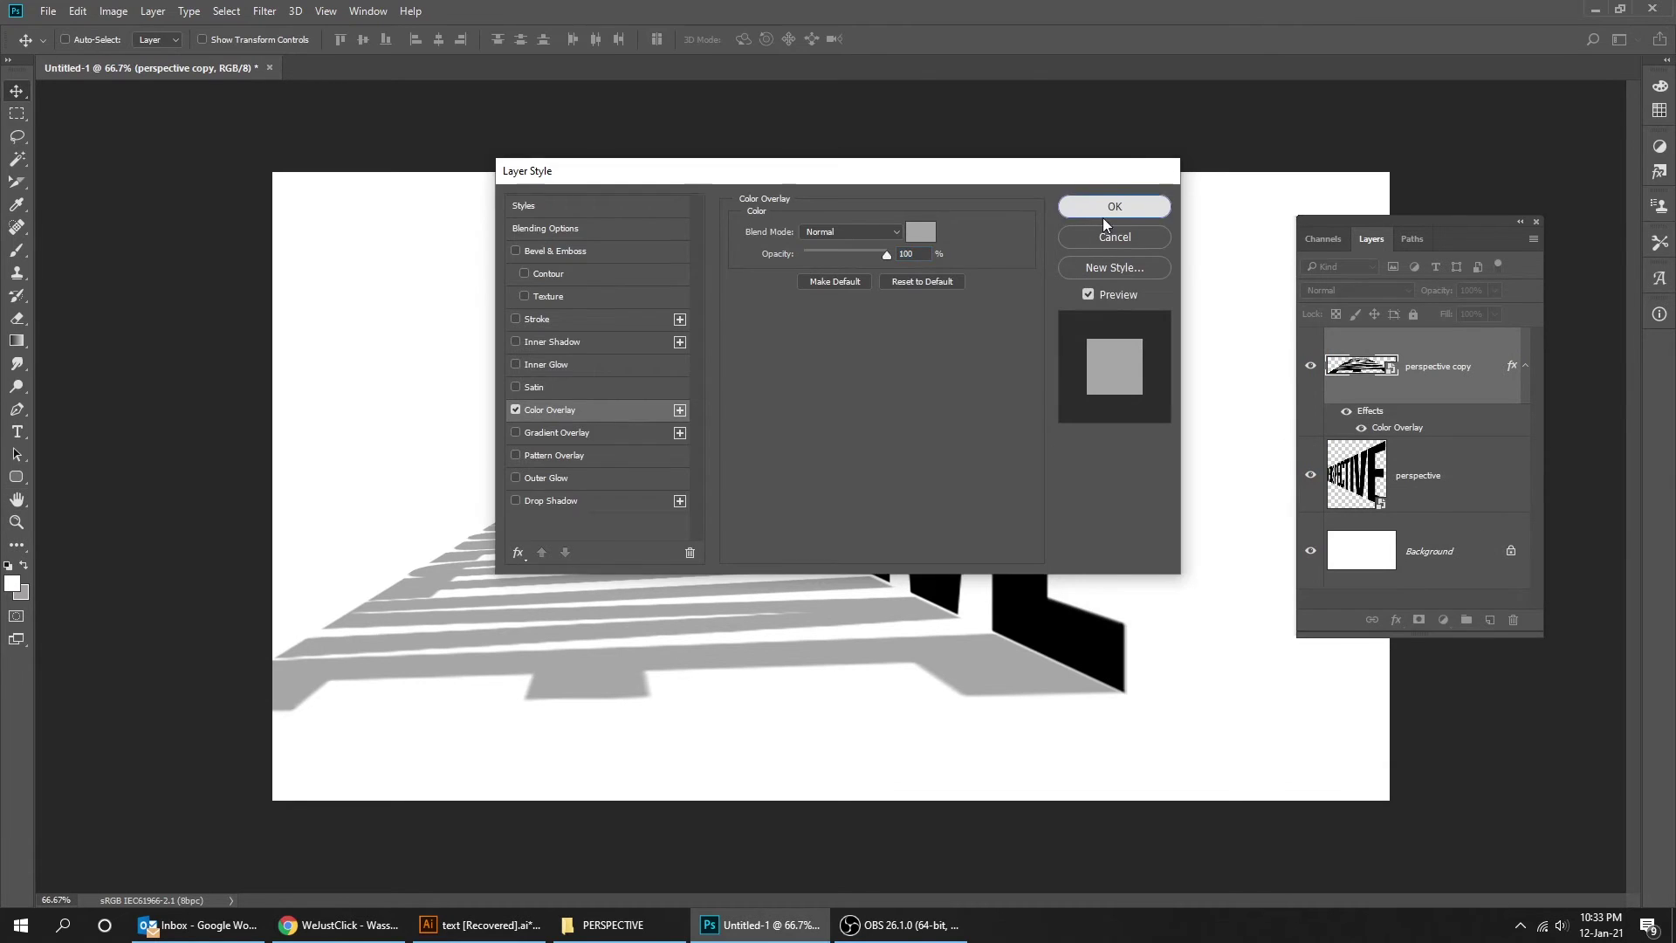
pyautogui.click(1098, 210)
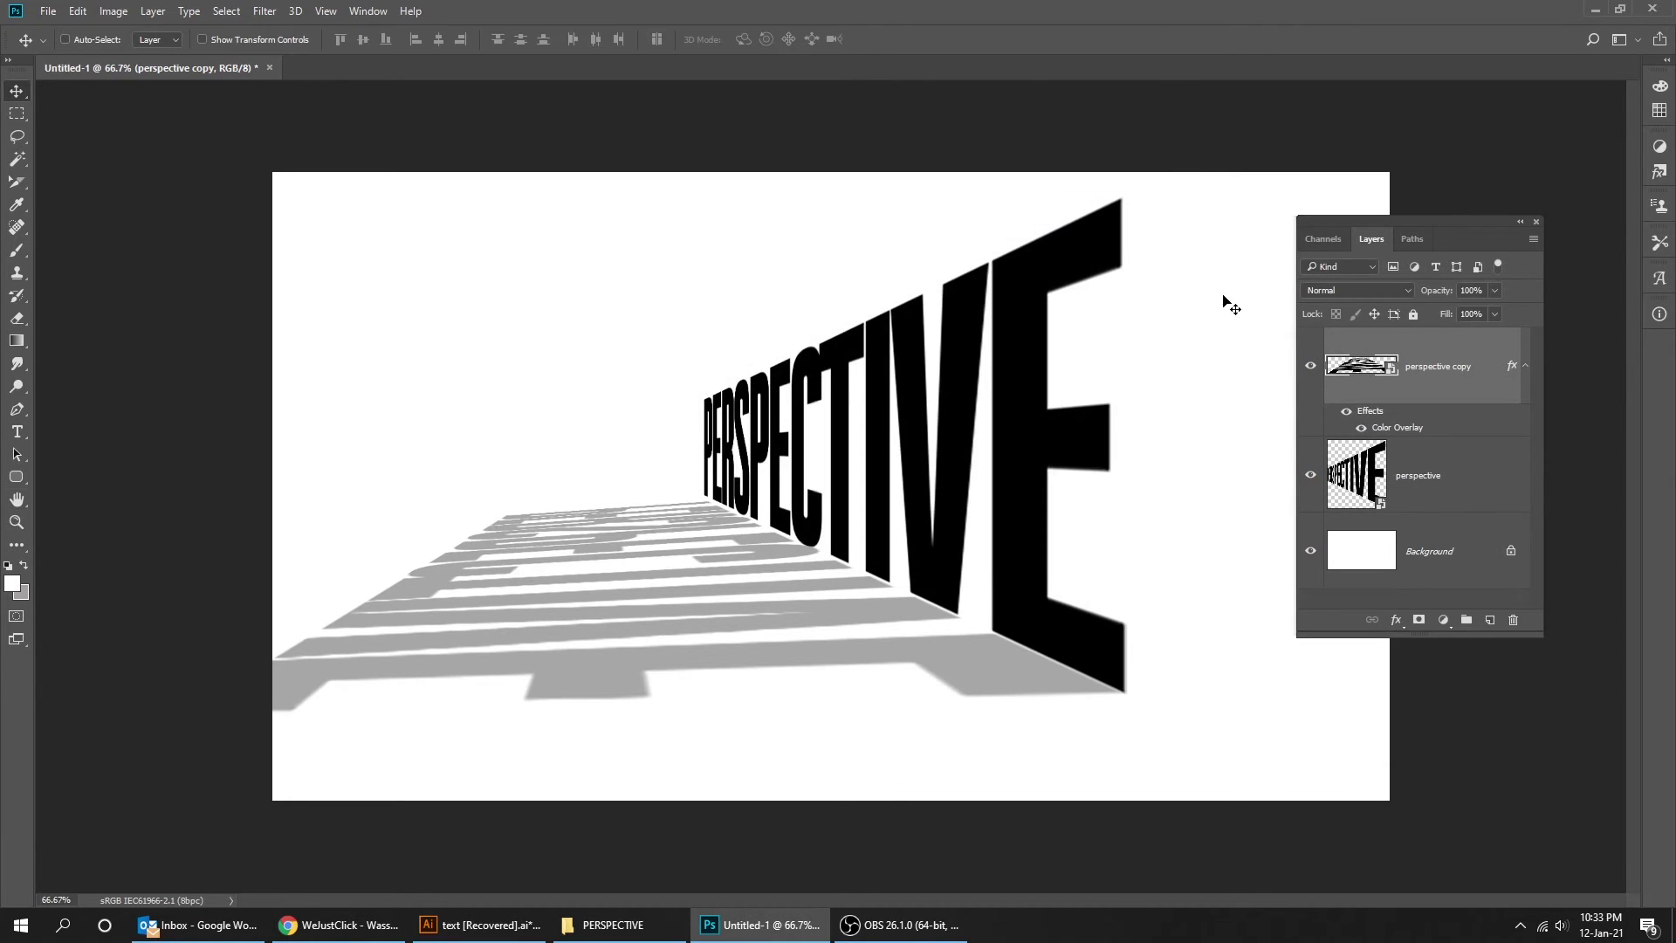
pyautogui.click(1417, 619)
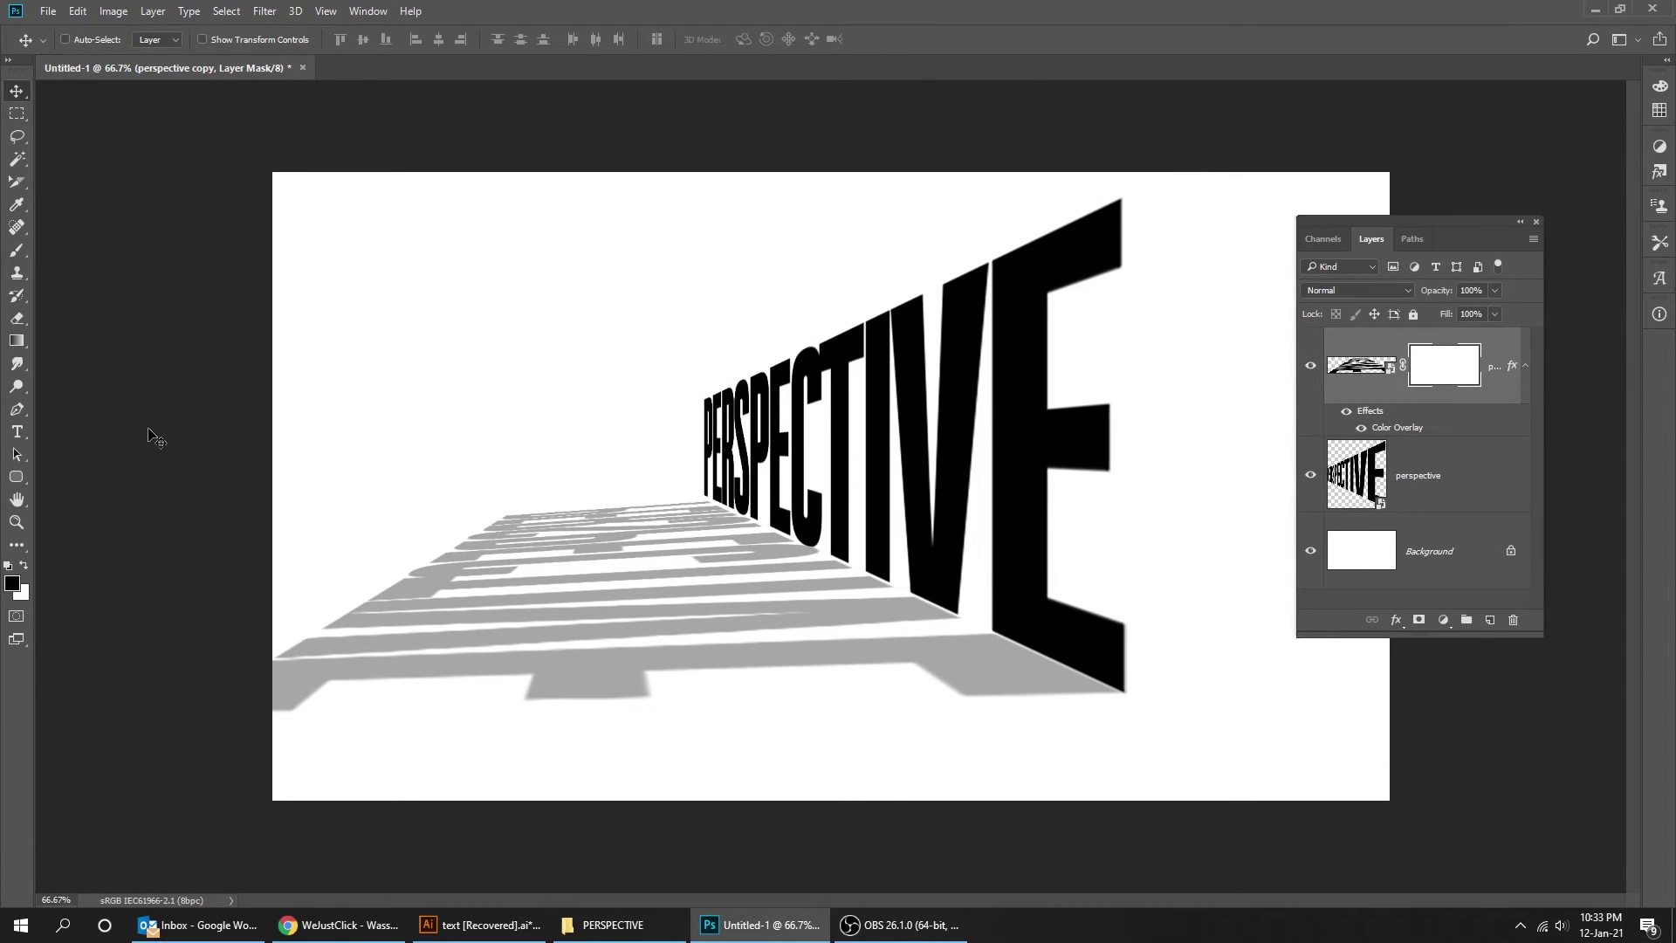
pyautogui.click(18, 344)
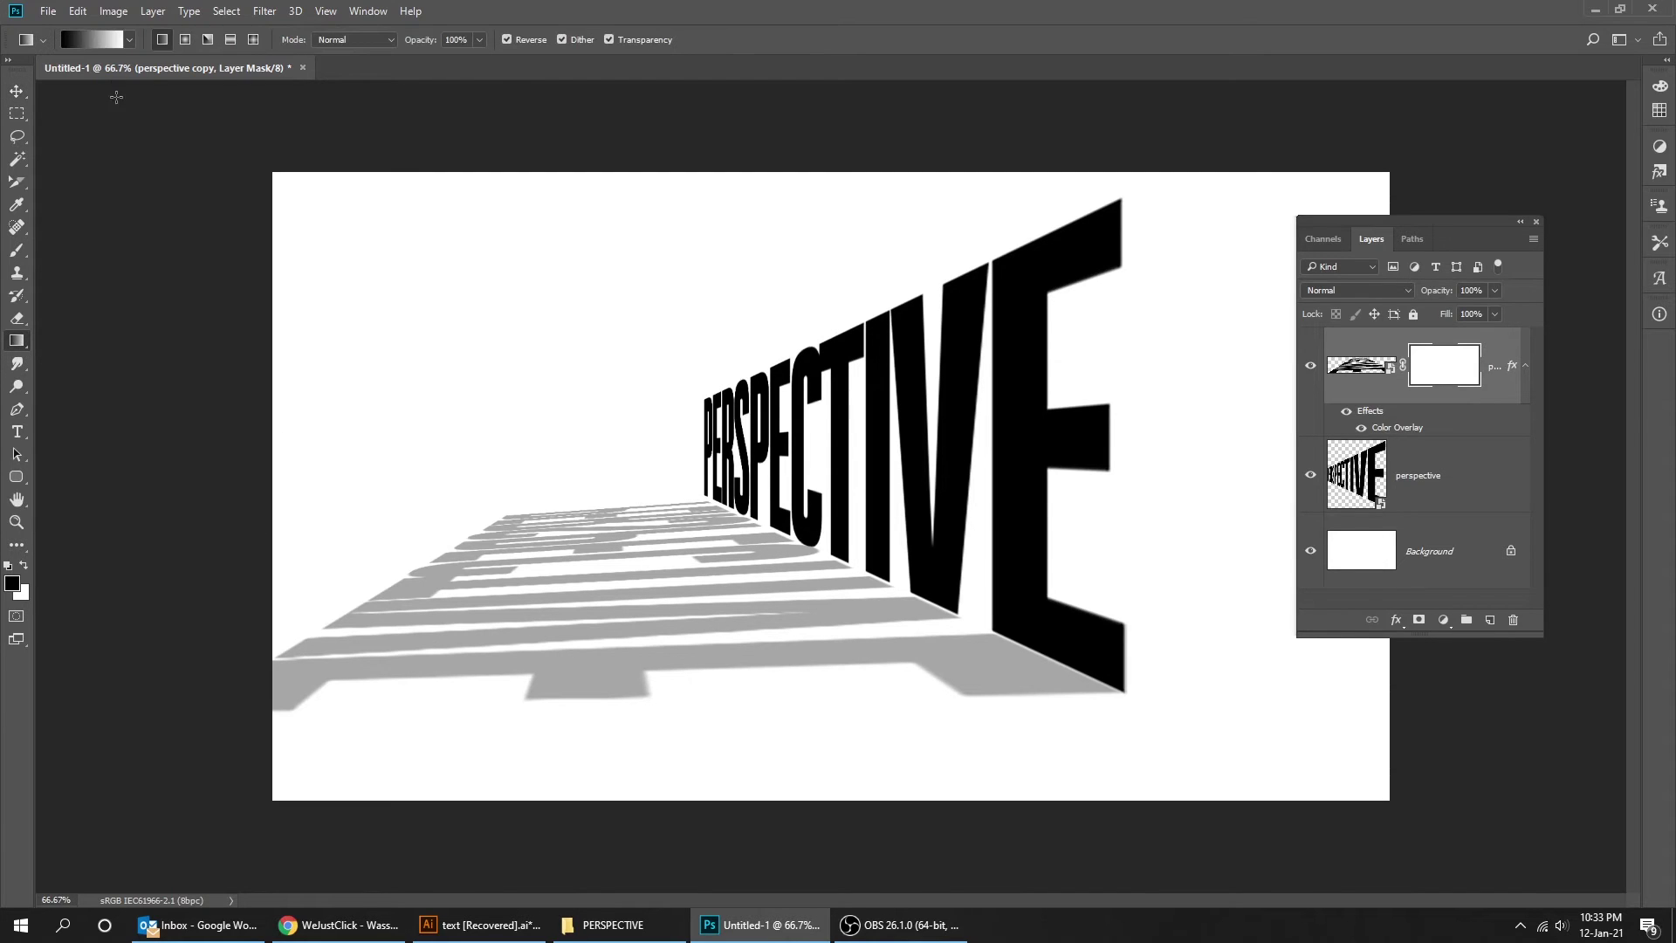
# Draw a black-to-white gradient leftward on the shadow's mask so it fades out to the left.
pyautogui.click(96, 39)
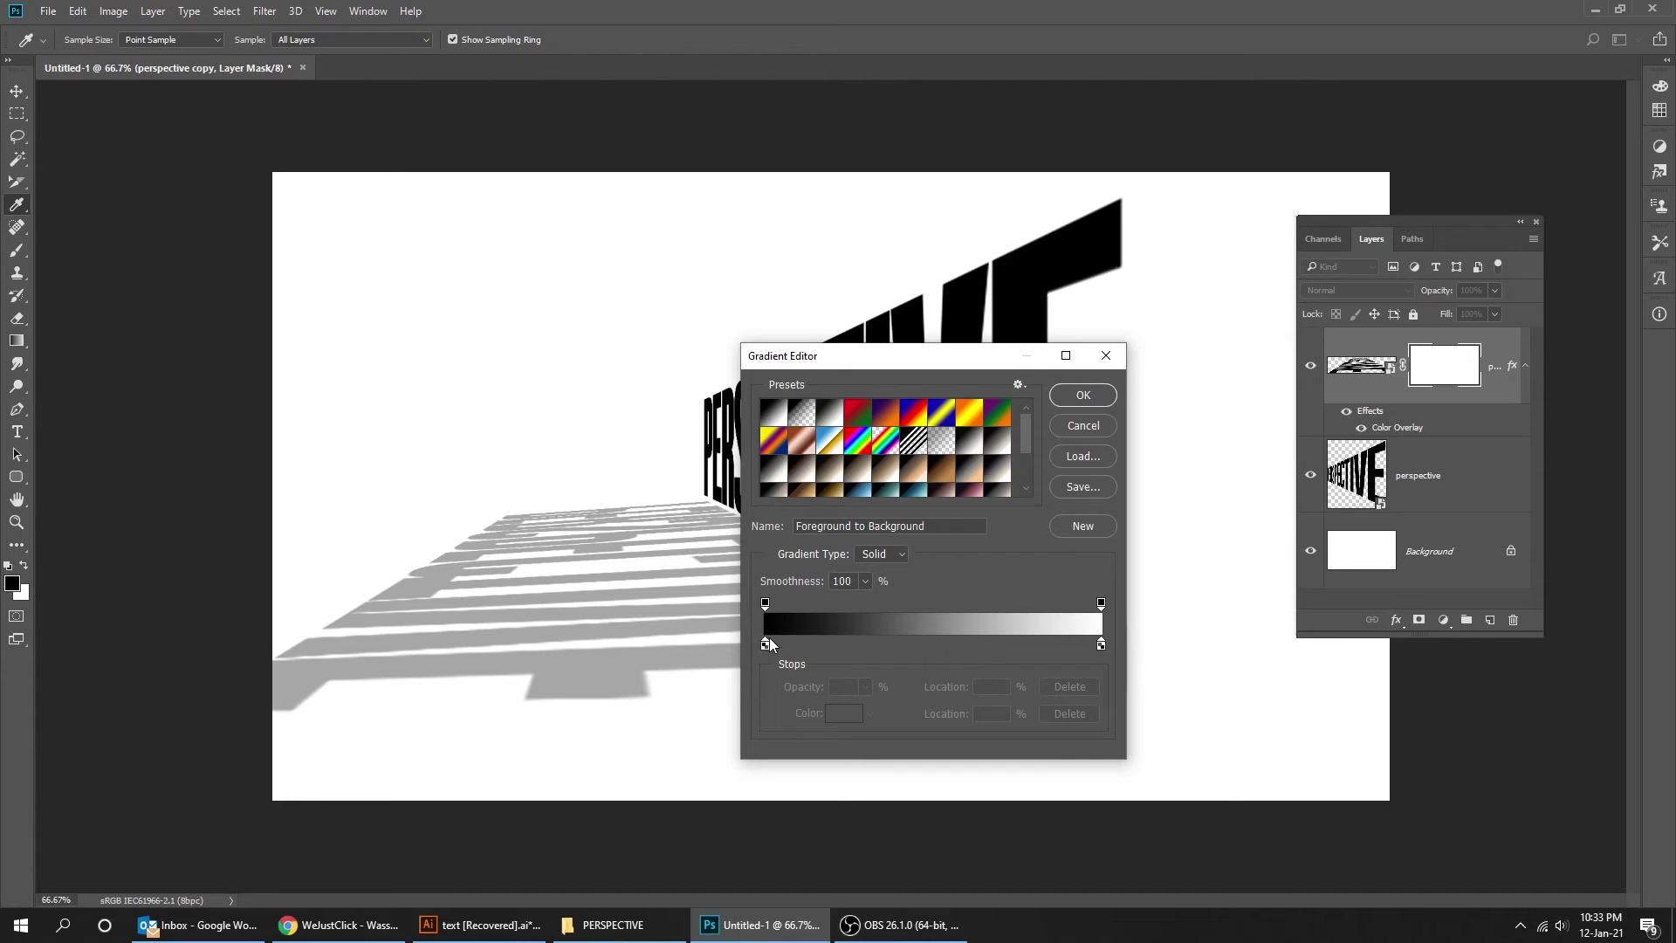
pyautogui.click(1090, 404)
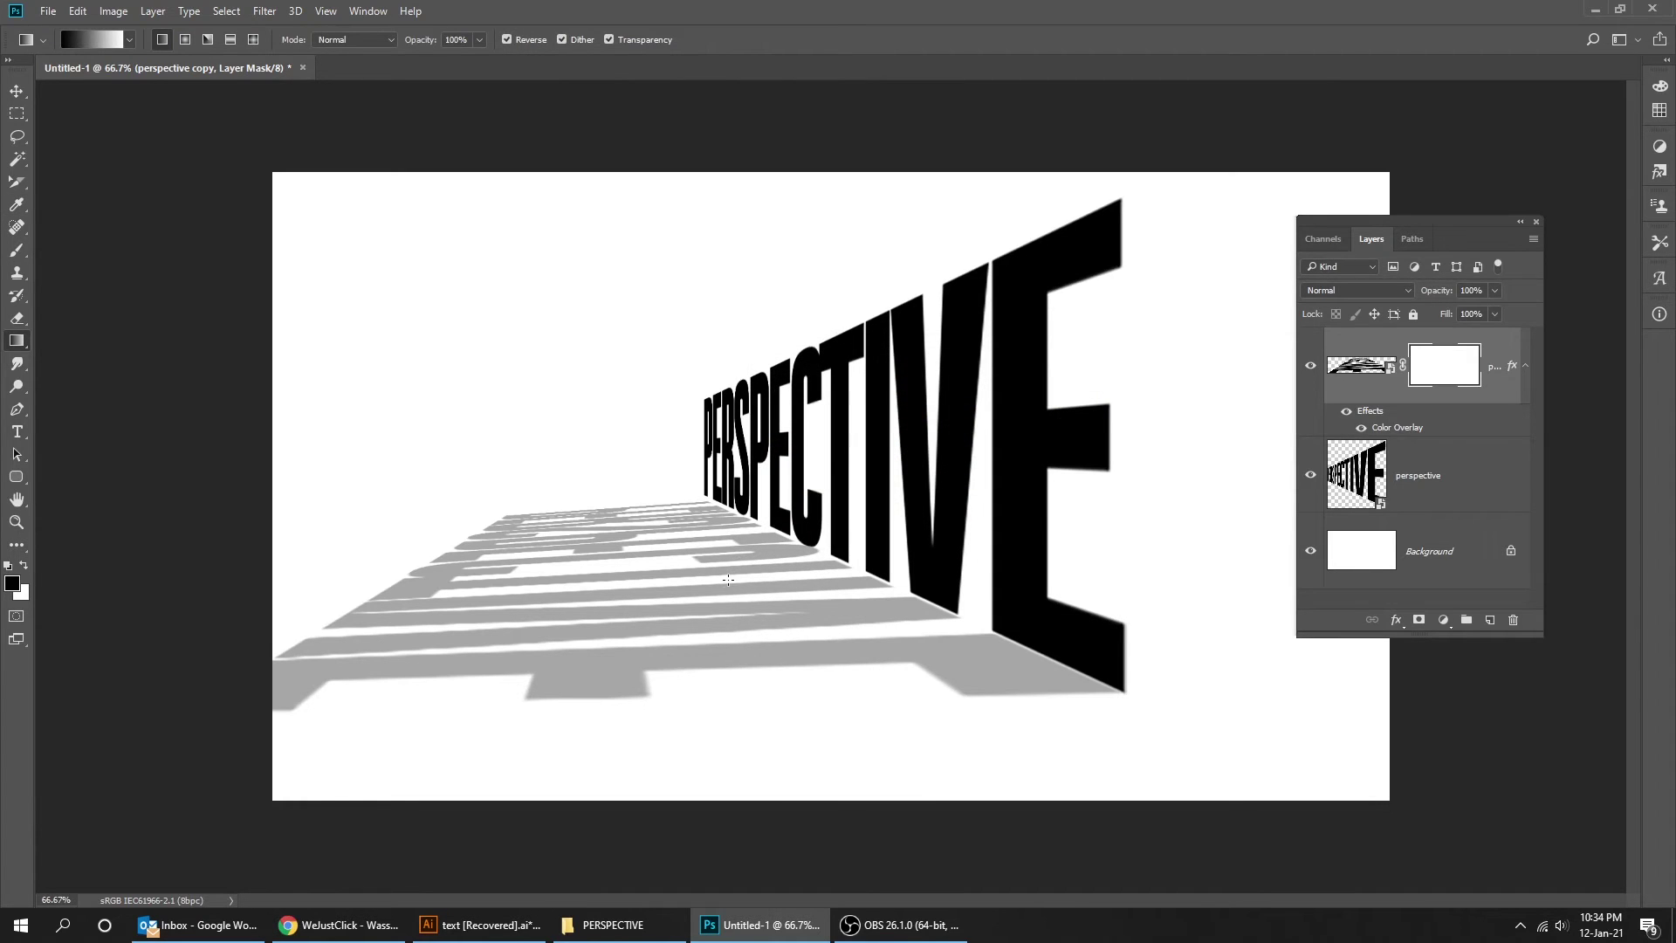
pyautogui.moveTo(714, 589); pyautogui.dragTo(427, 588)
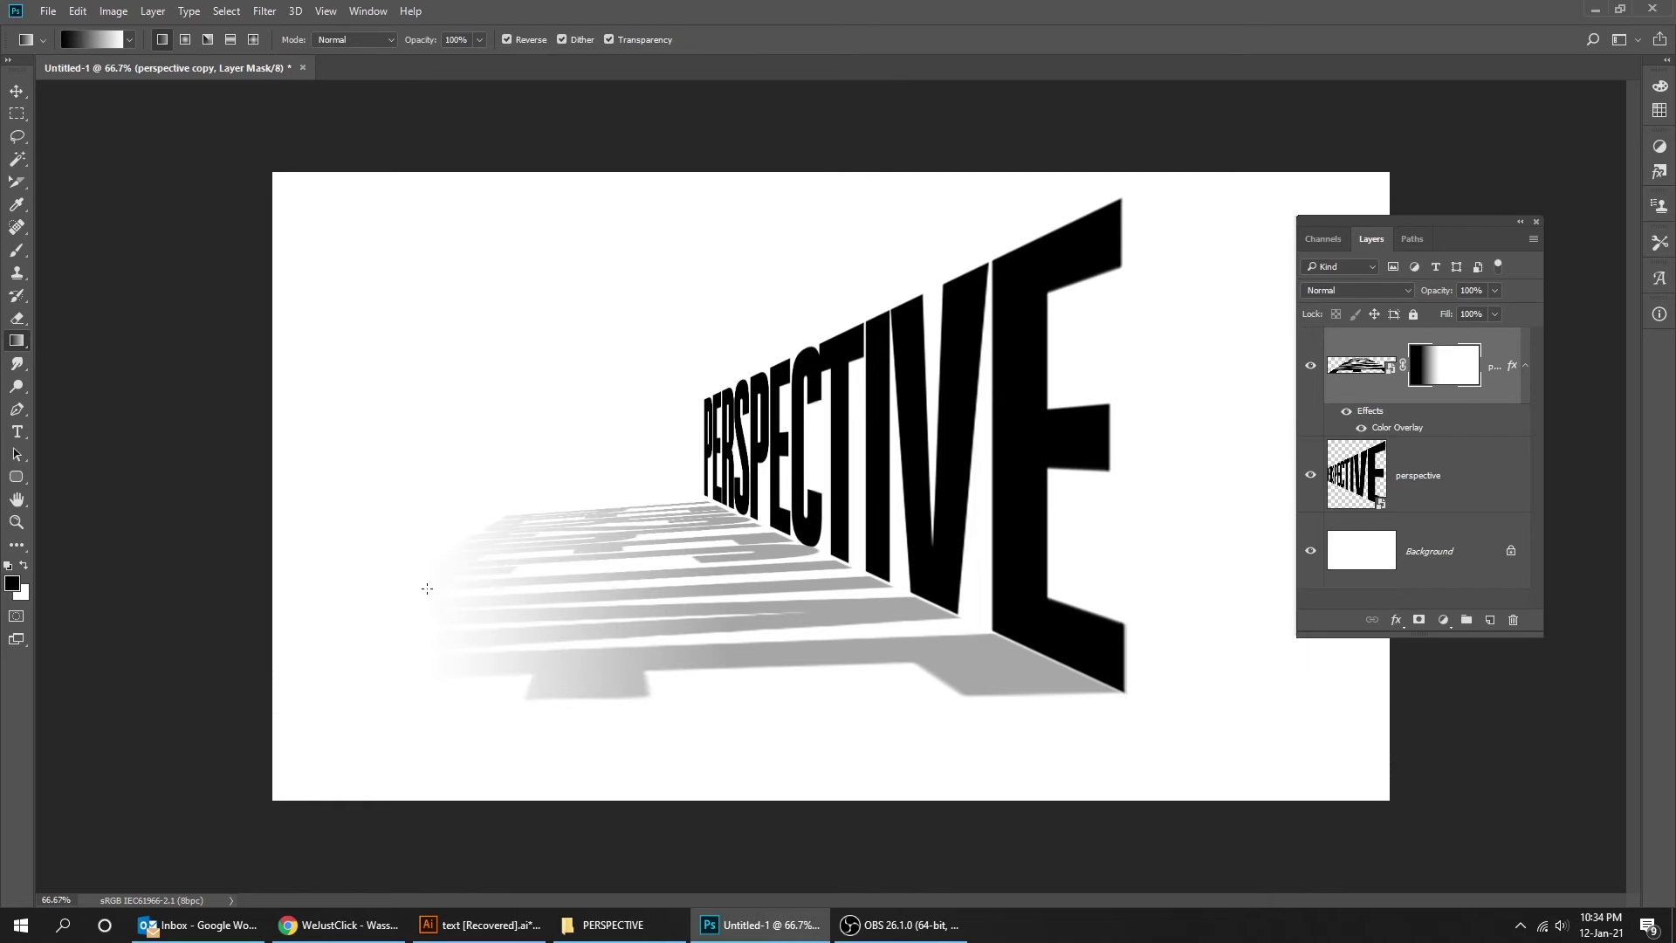
pyautogui.moveTo(843, 543); pyautogui.dragTo(420, 576)
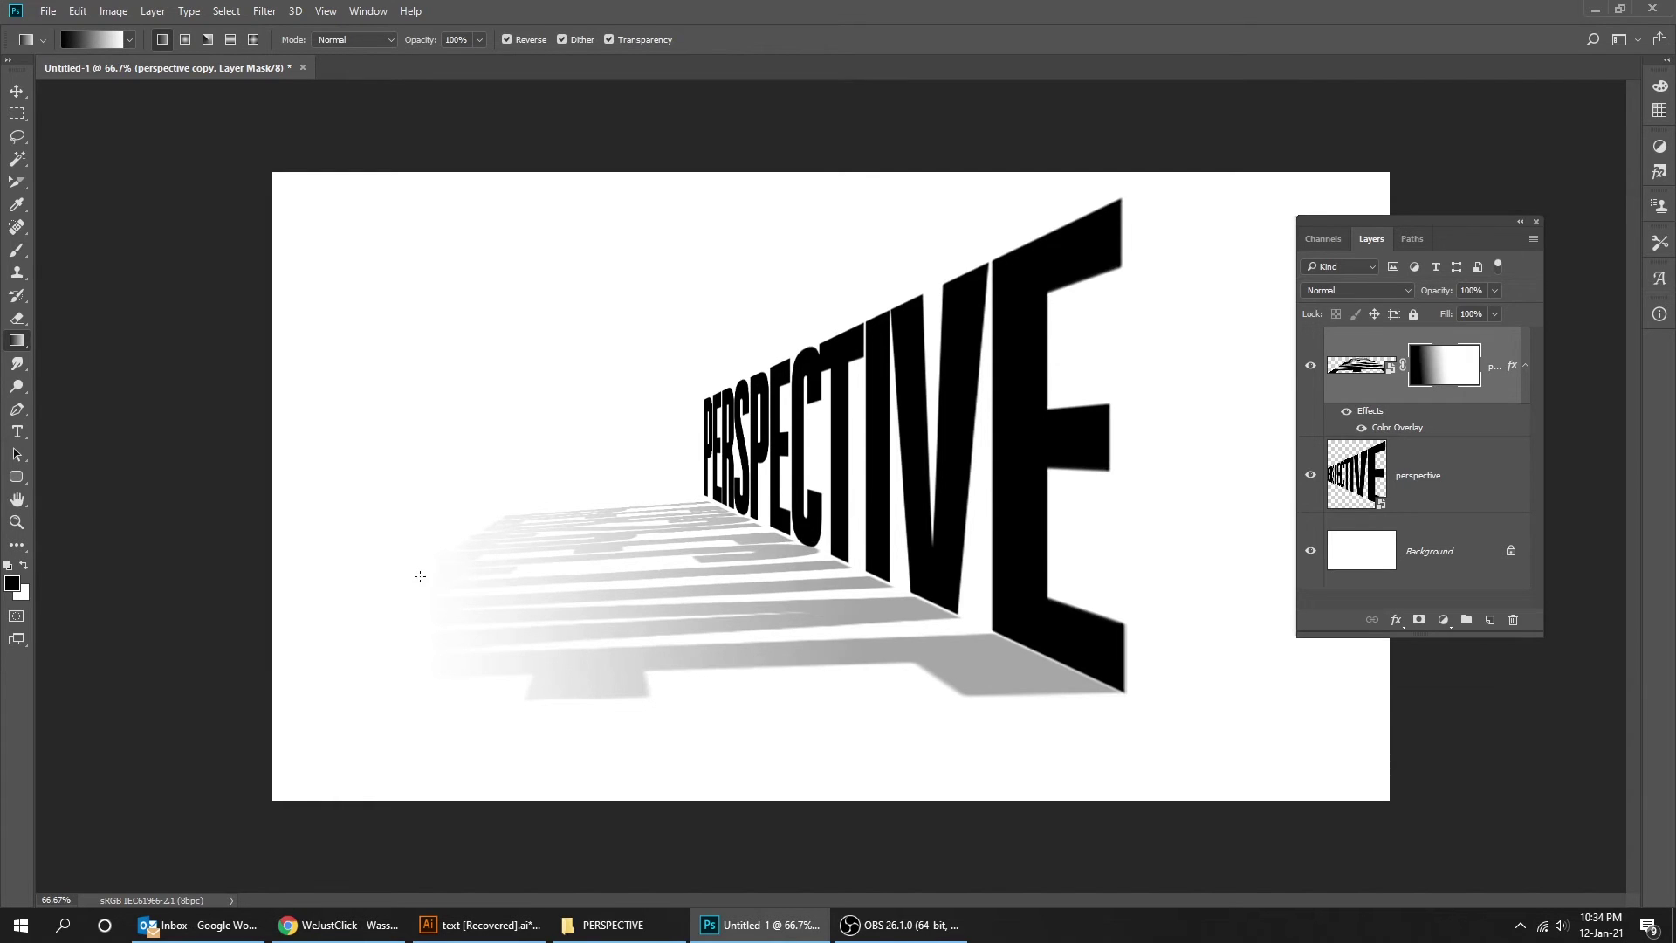
pyautogui.moveTo(929, 548); pyautogui.dragTo(364, 590)
pyautogui.moveTo(858, 522); pyautogui.dragTo(412, 577)
pyautogui.press('v')
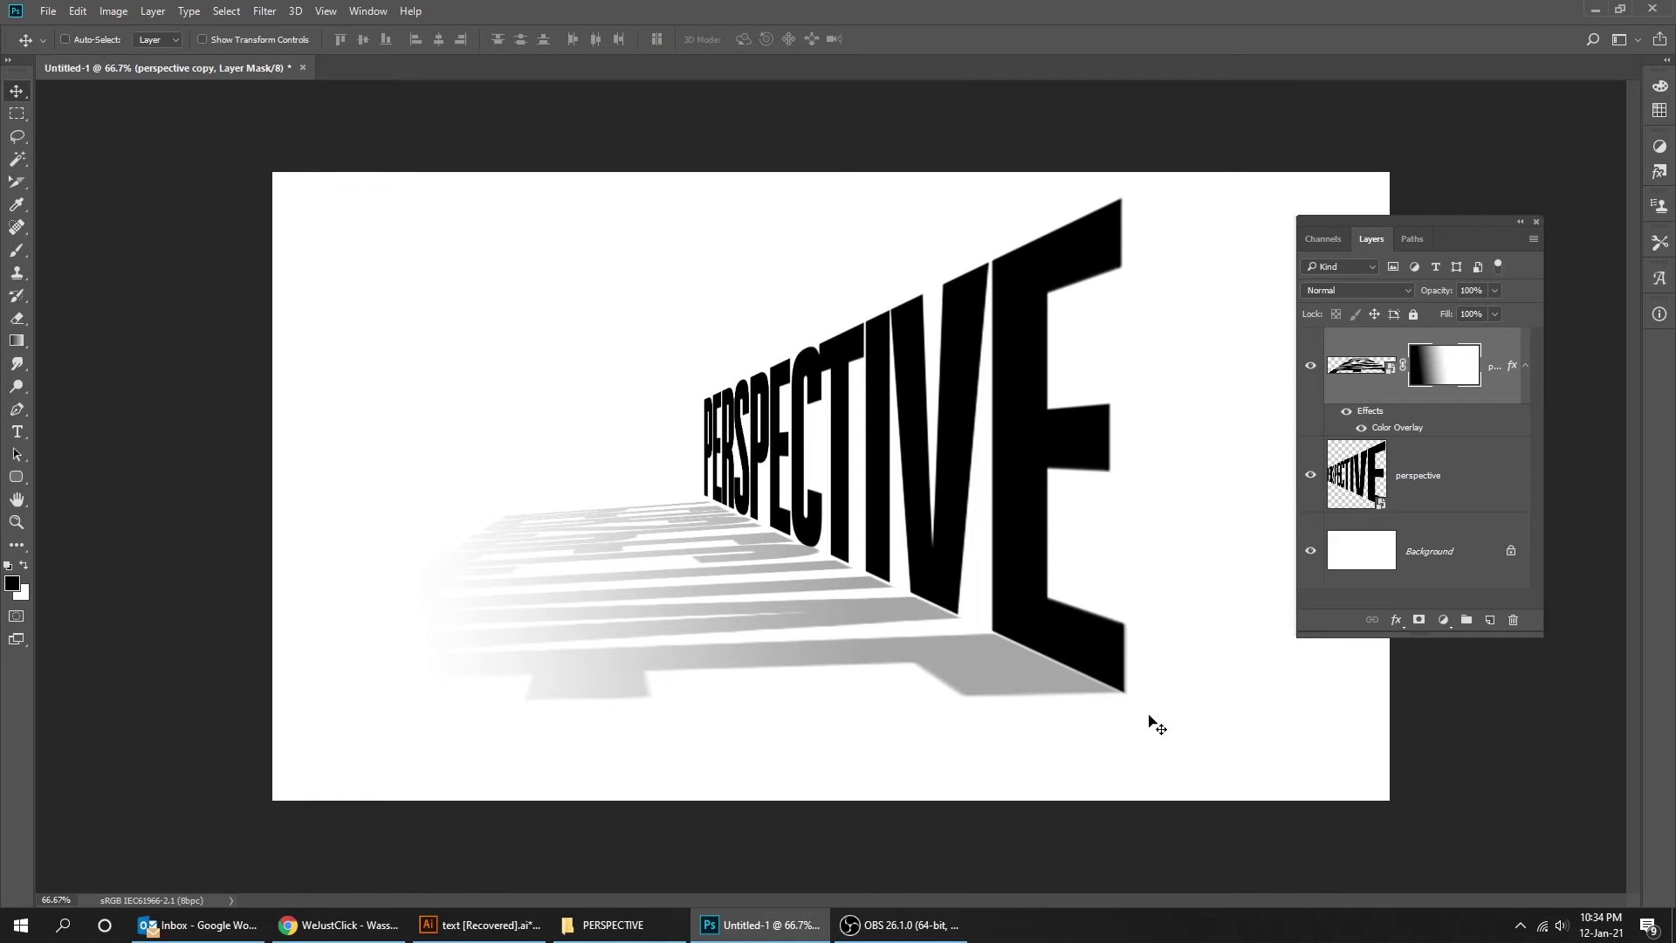
# Shift the PERSPECTIVE text and its shadow about 131 px to the right.
pyautogui.click(1463, 471)
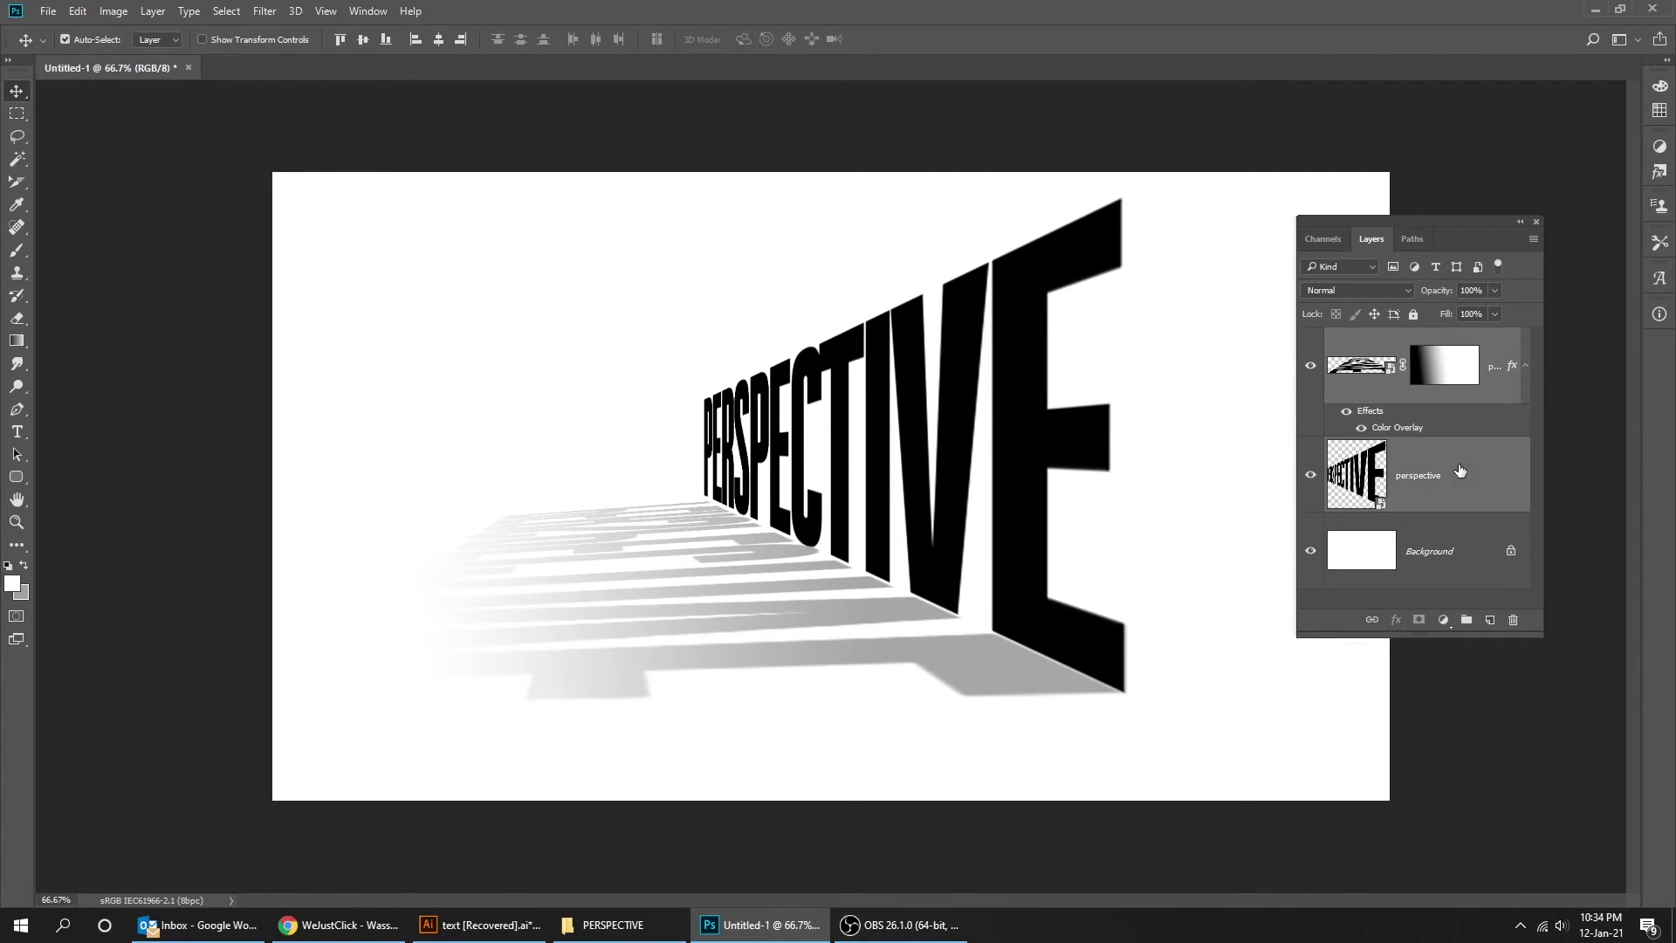
pyautogui.press('F7')
pyautogui.press('Tab')
pyautogui.moveTo(1133, 530); pyautogui.dragTo(1073, 534)
pyautogui.press('Tab')
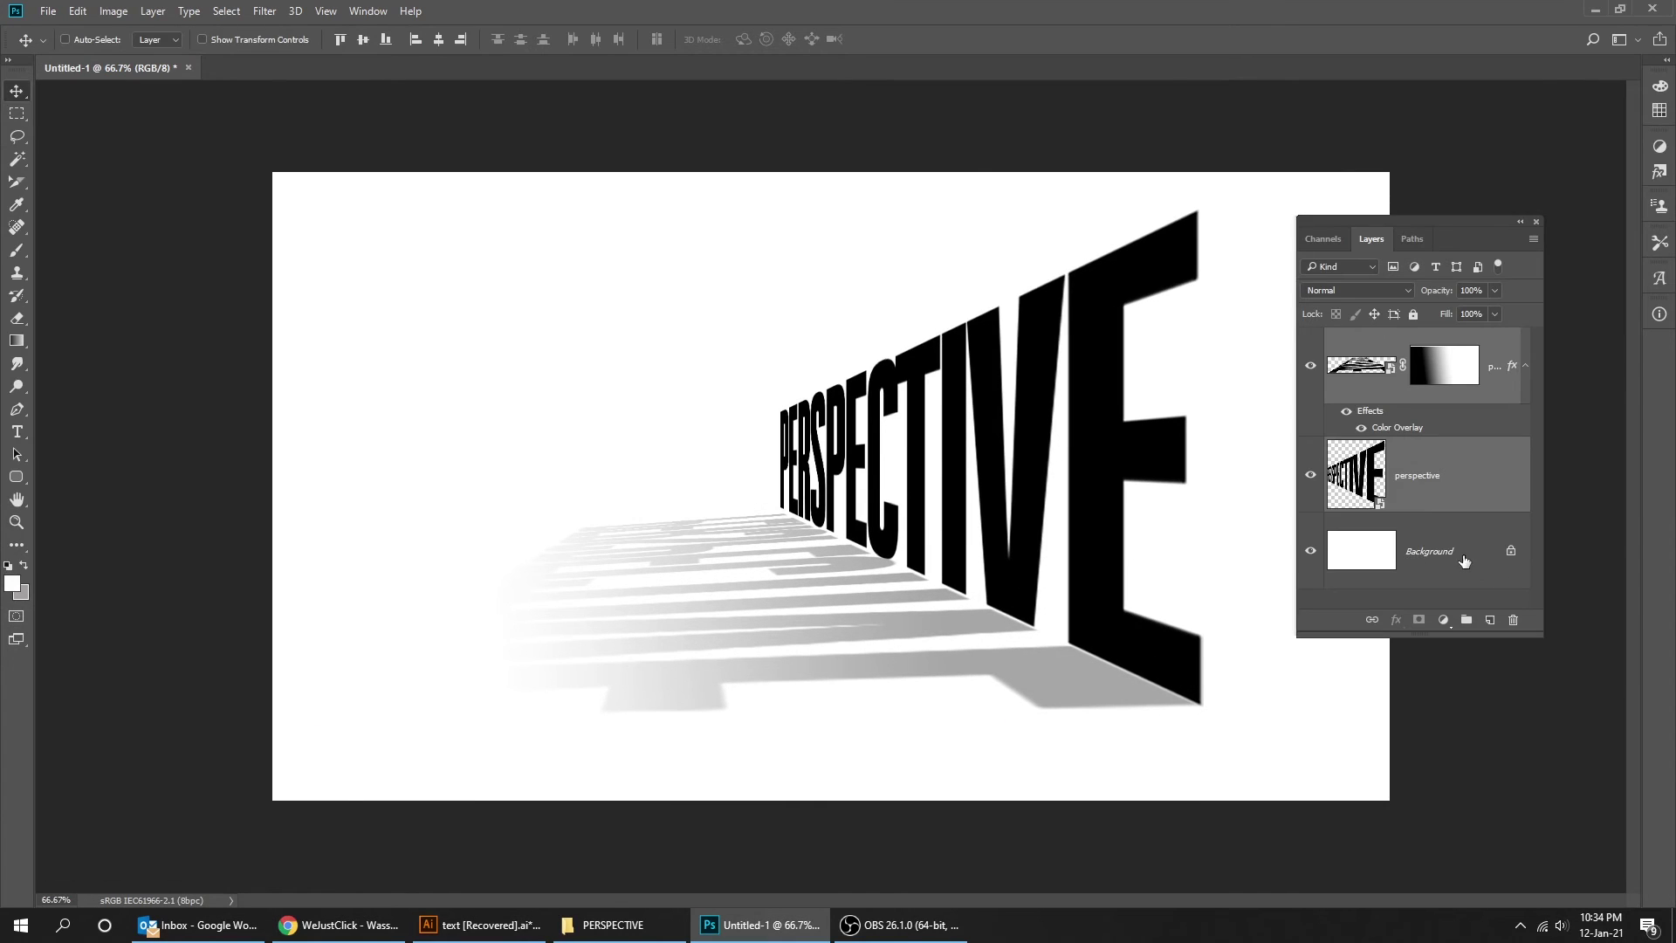
pyautogui.click(1442, 563)
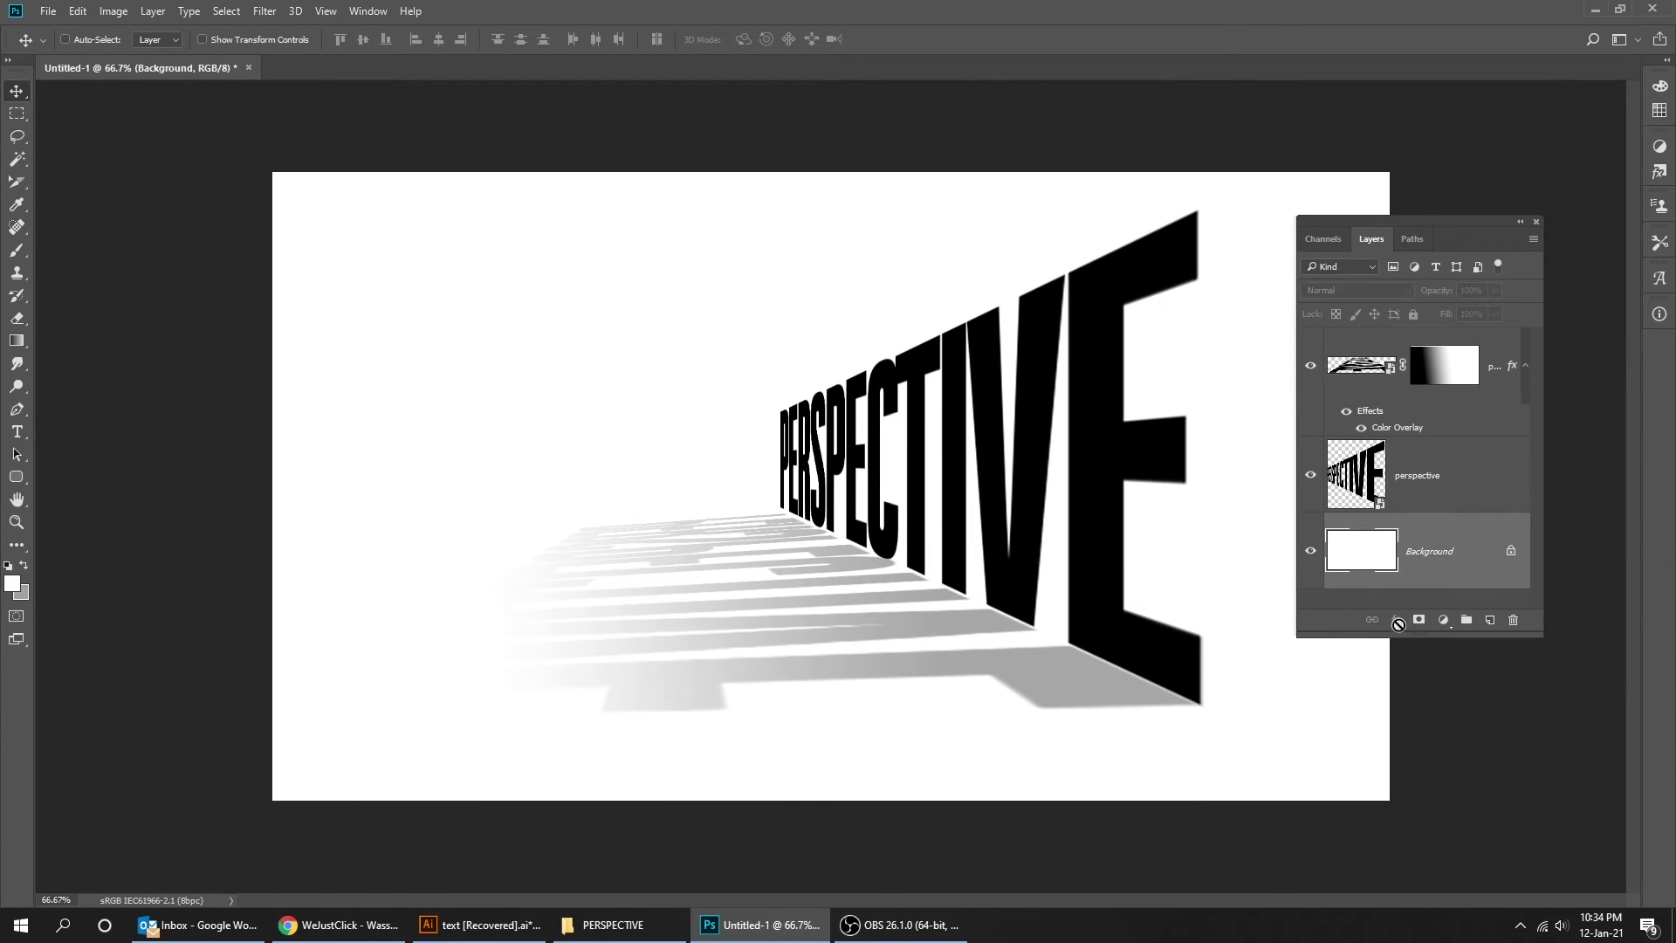
# Unlock the Background into Layer 0 and add a radial Gradient Overlay at 39% opacity.
pyautogui.click(1510, 553)
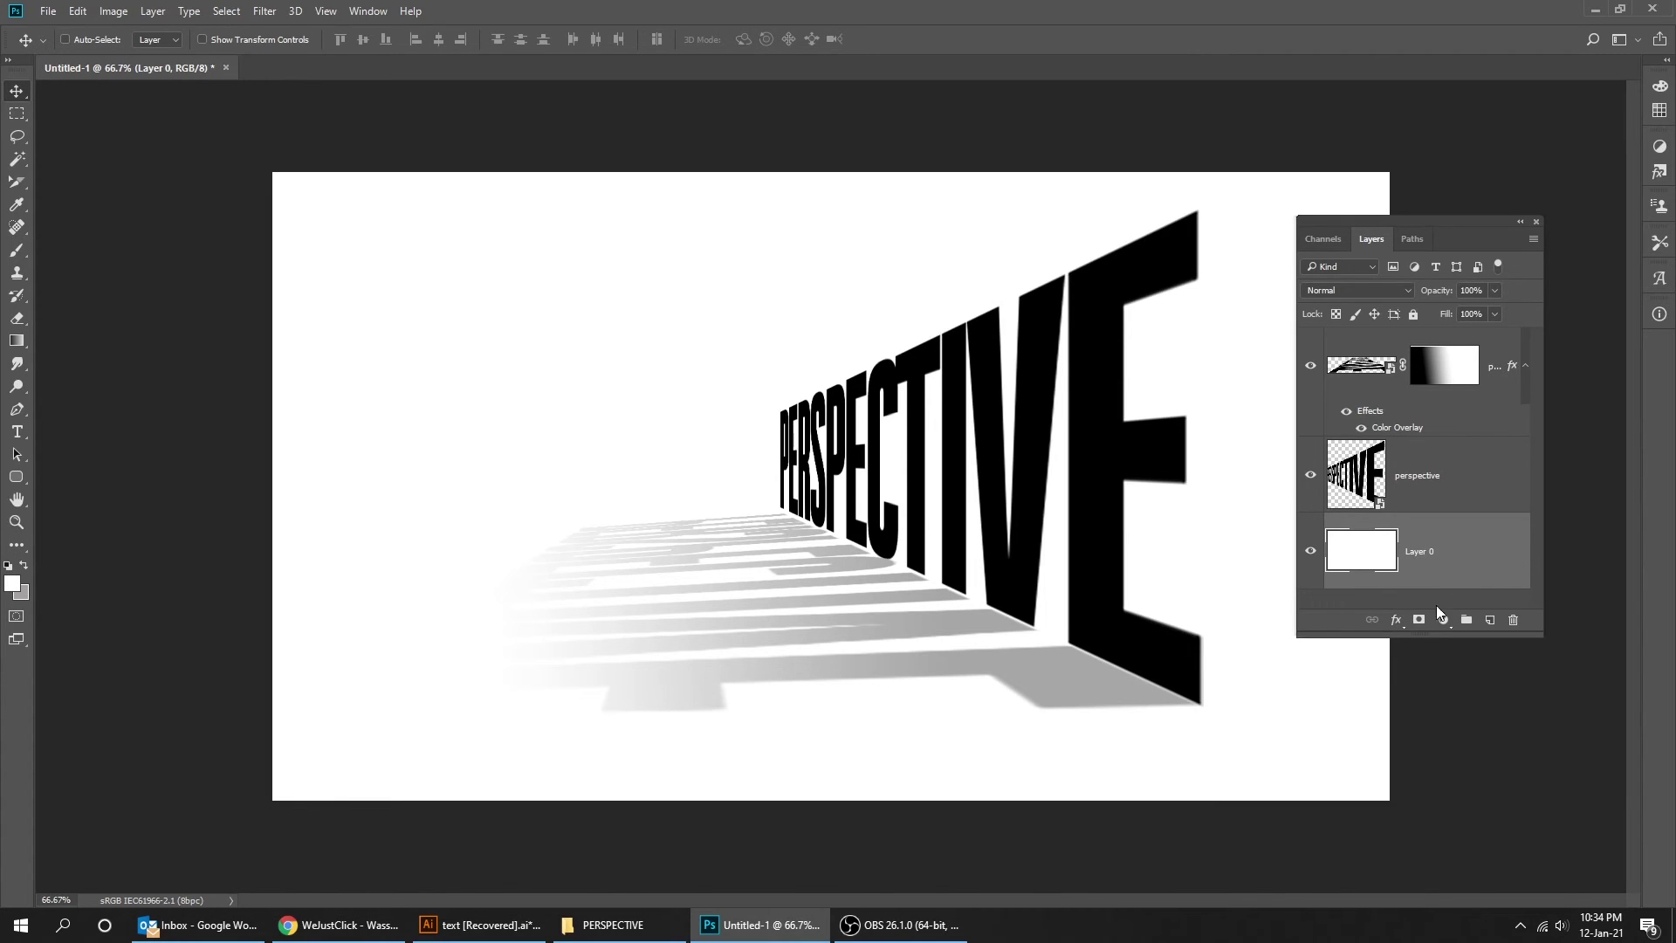
pyautogui.click(1396, 622)
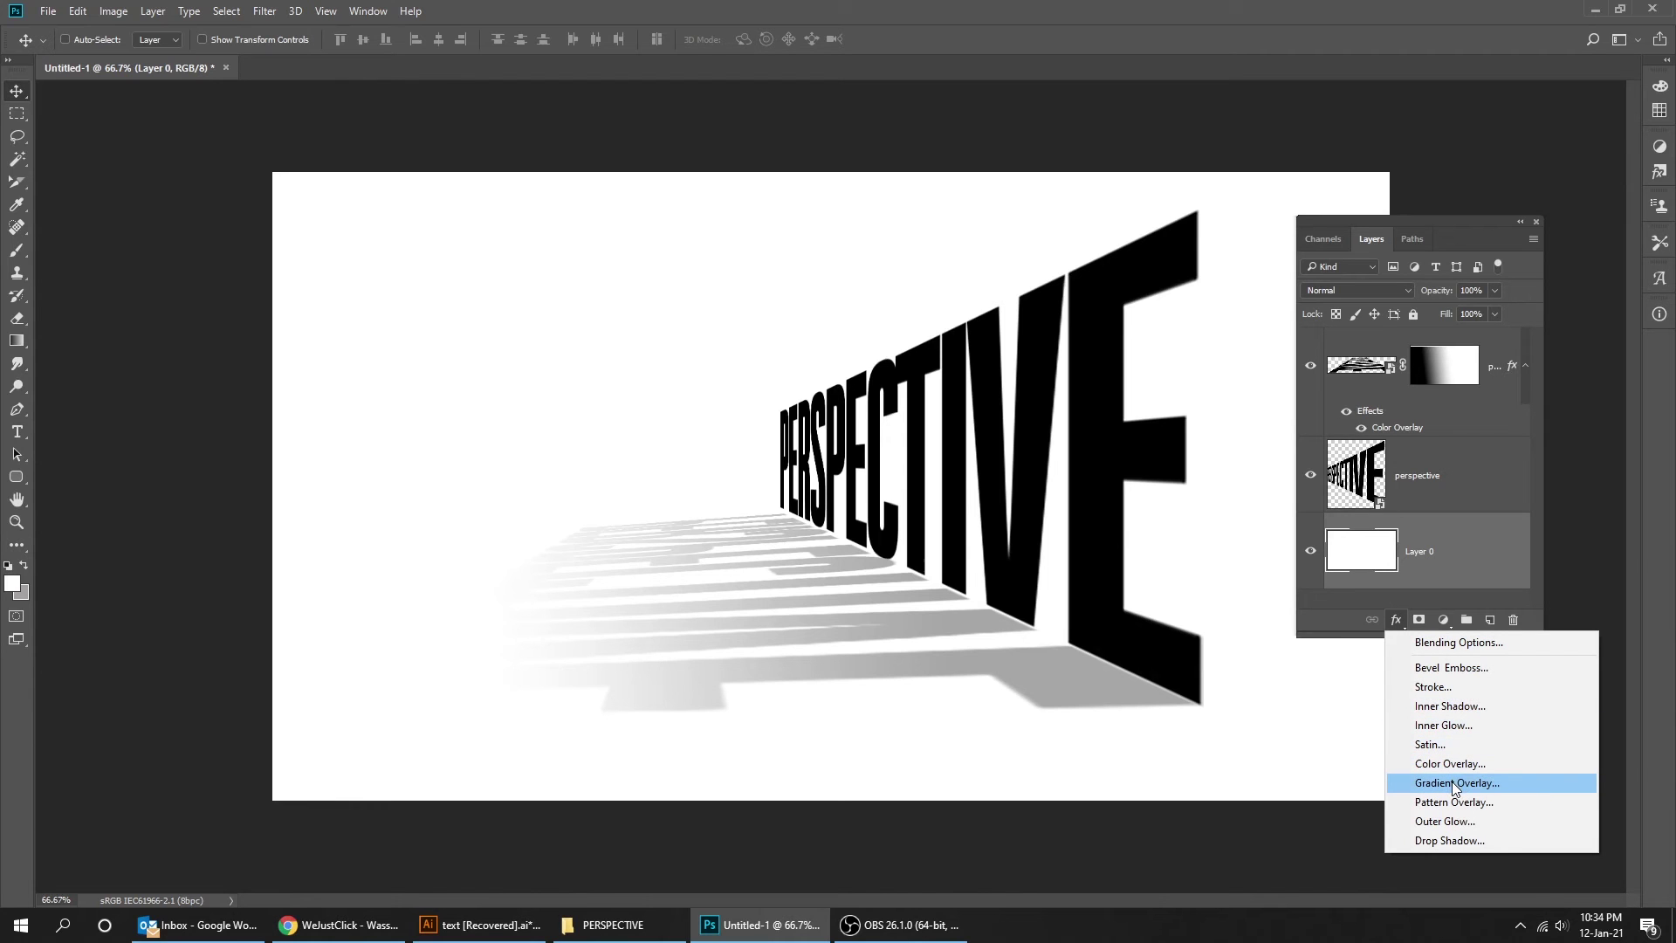
pyautogui.click(1452, 782)
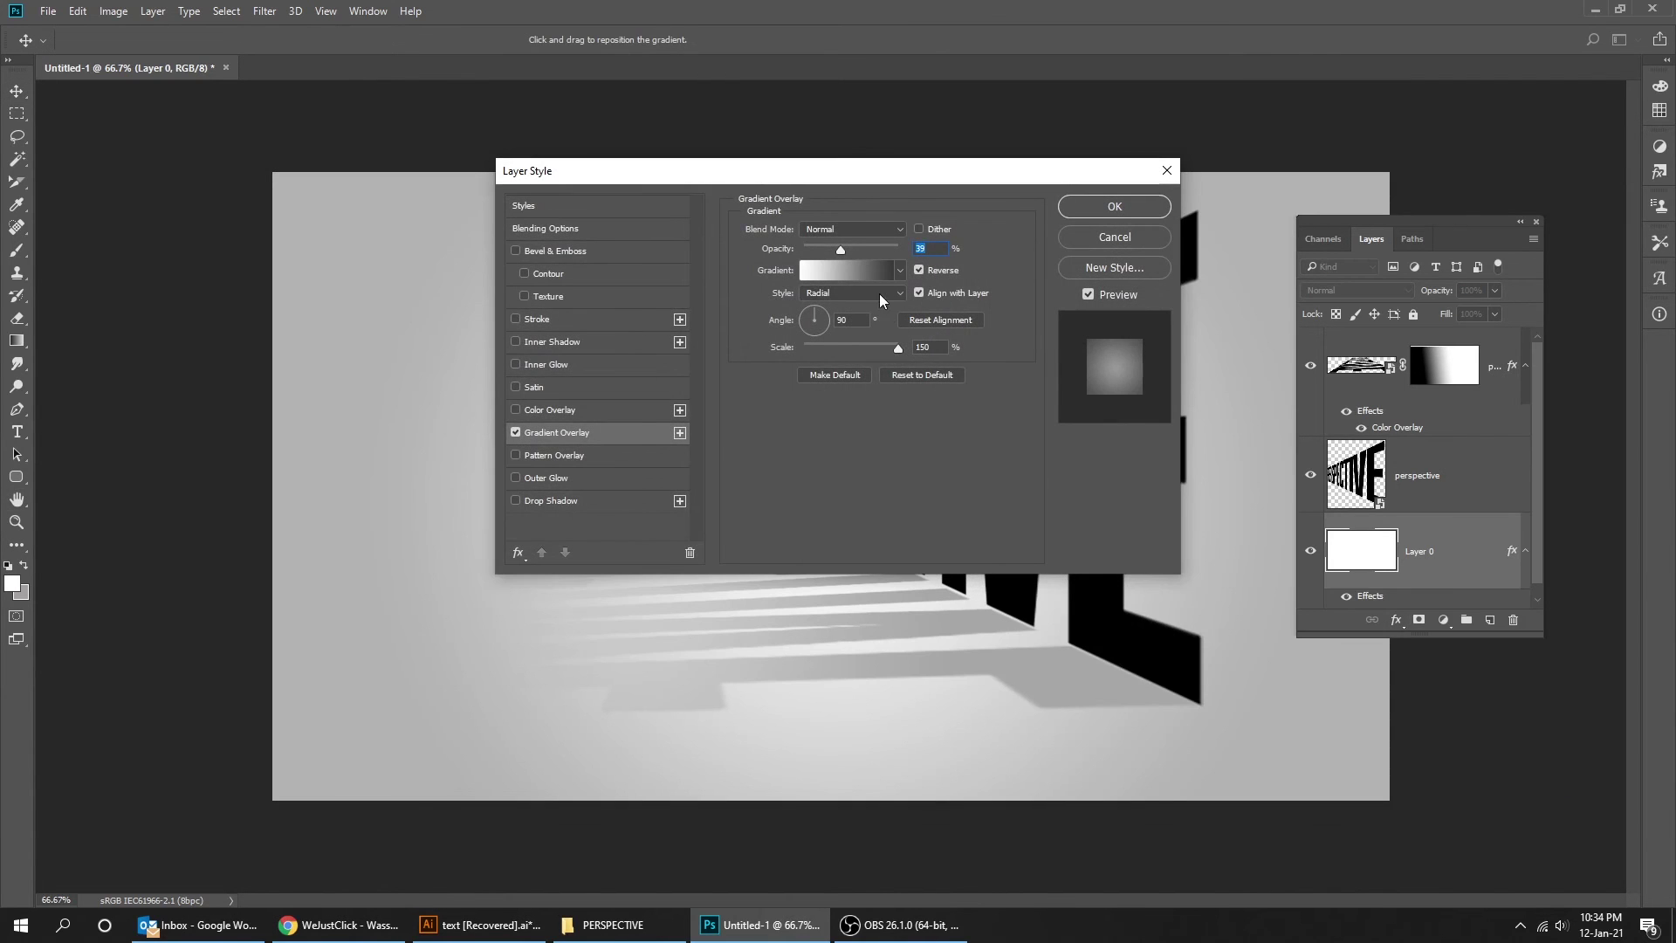
pyautogui.moveTo(946, 179); pyautogui.dragTo(541, 206)
pyautogui.click(453, 323)
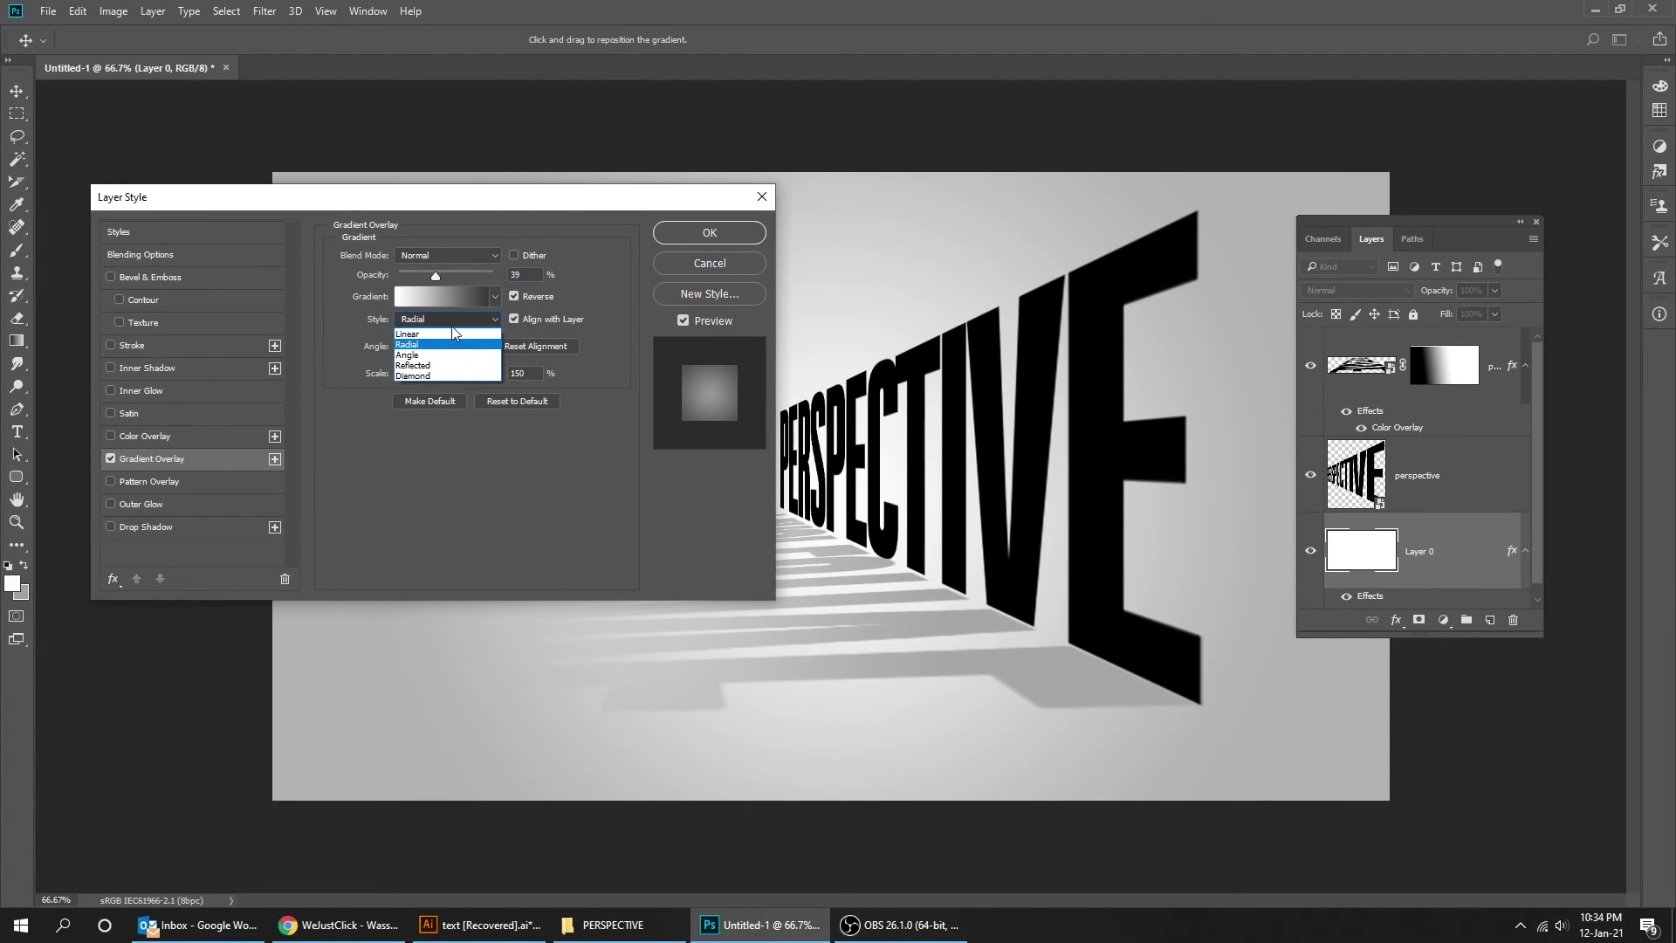
pyautogui.click(458, 345)
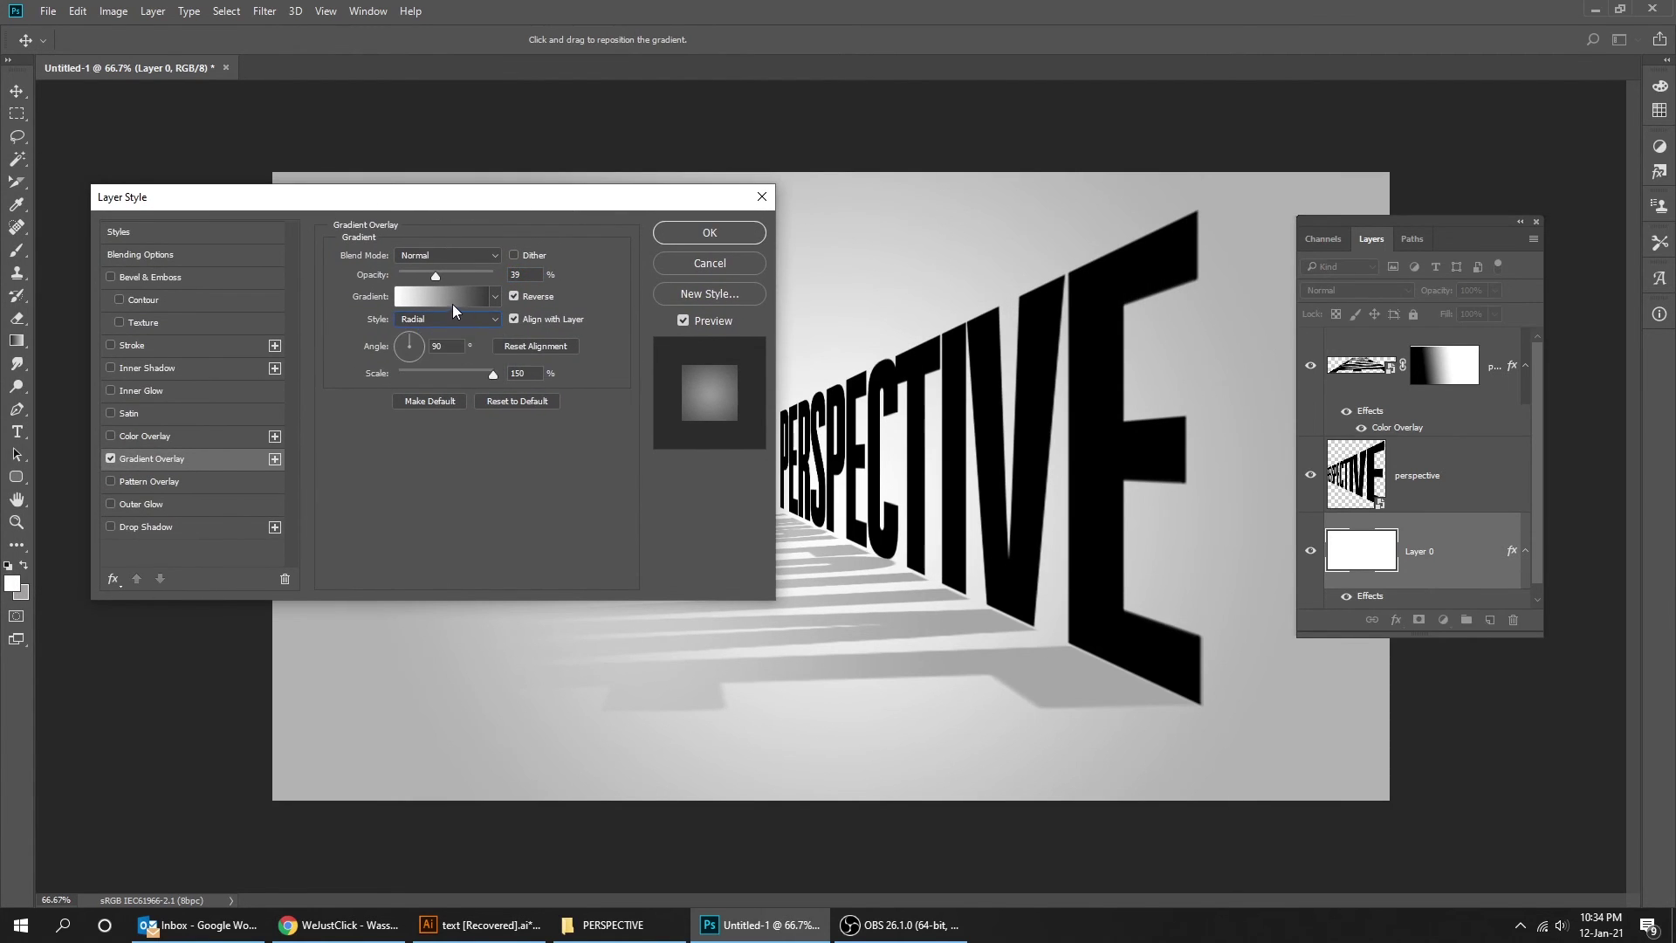
pyautogui.click(452, 300)
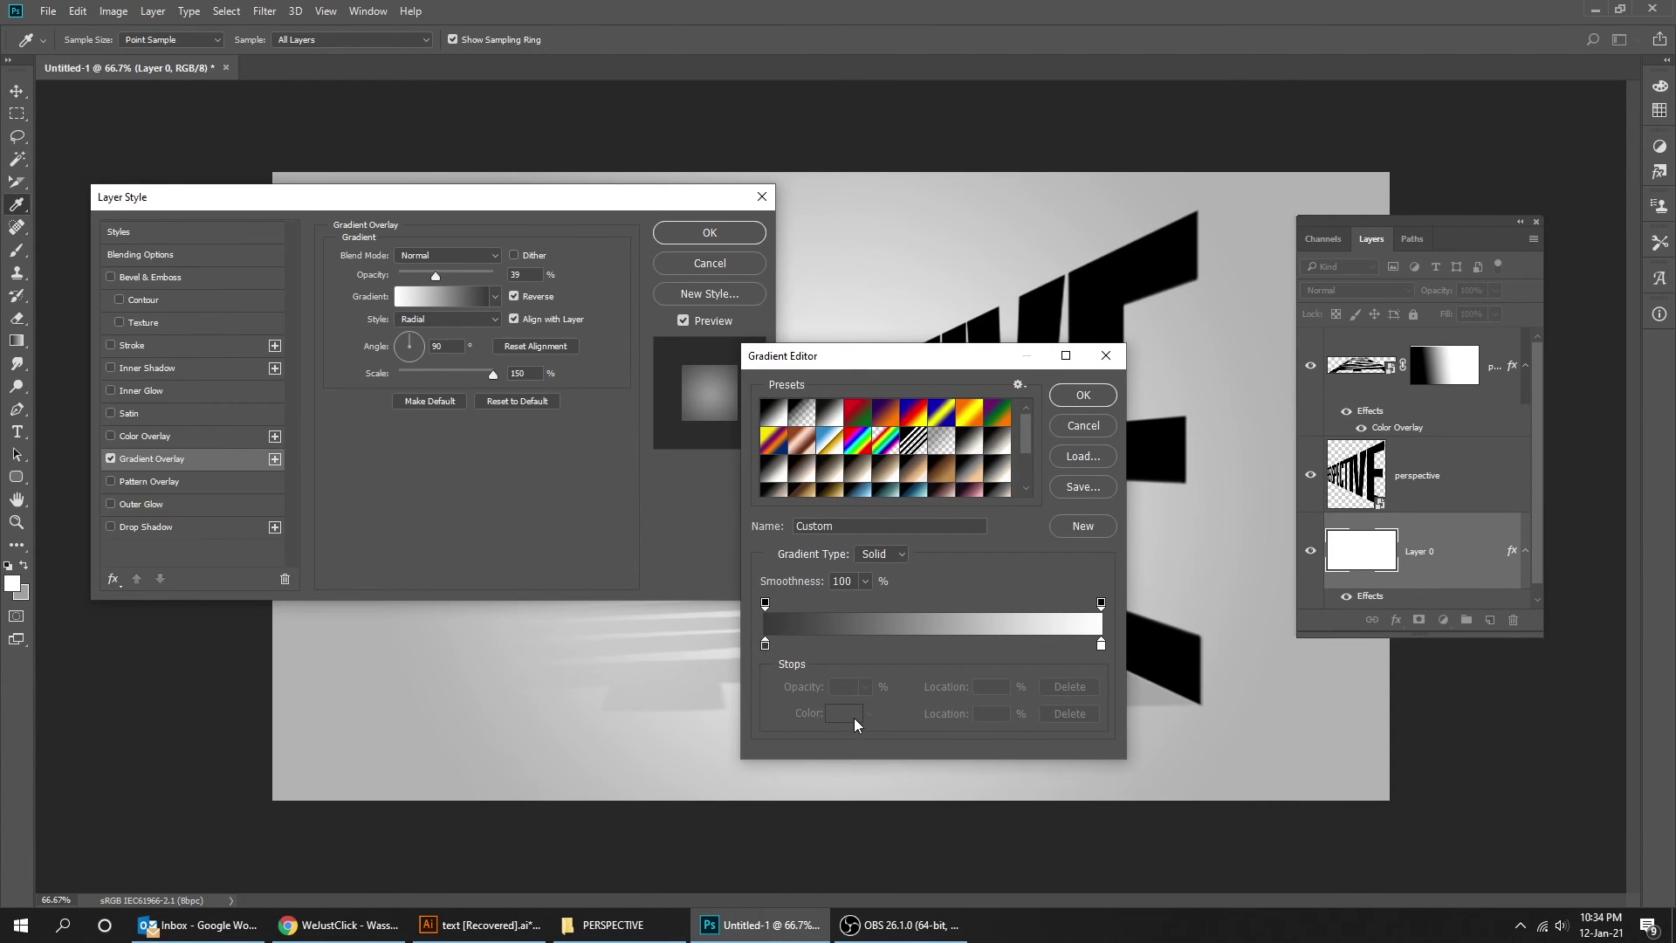
# Set the overlay gradient's left stop to #3c3c3c and its right stop to white.
pyautogui.click(764, 644)
pyautogui.click(834, 715)
pyautogui.click(1080, 510)
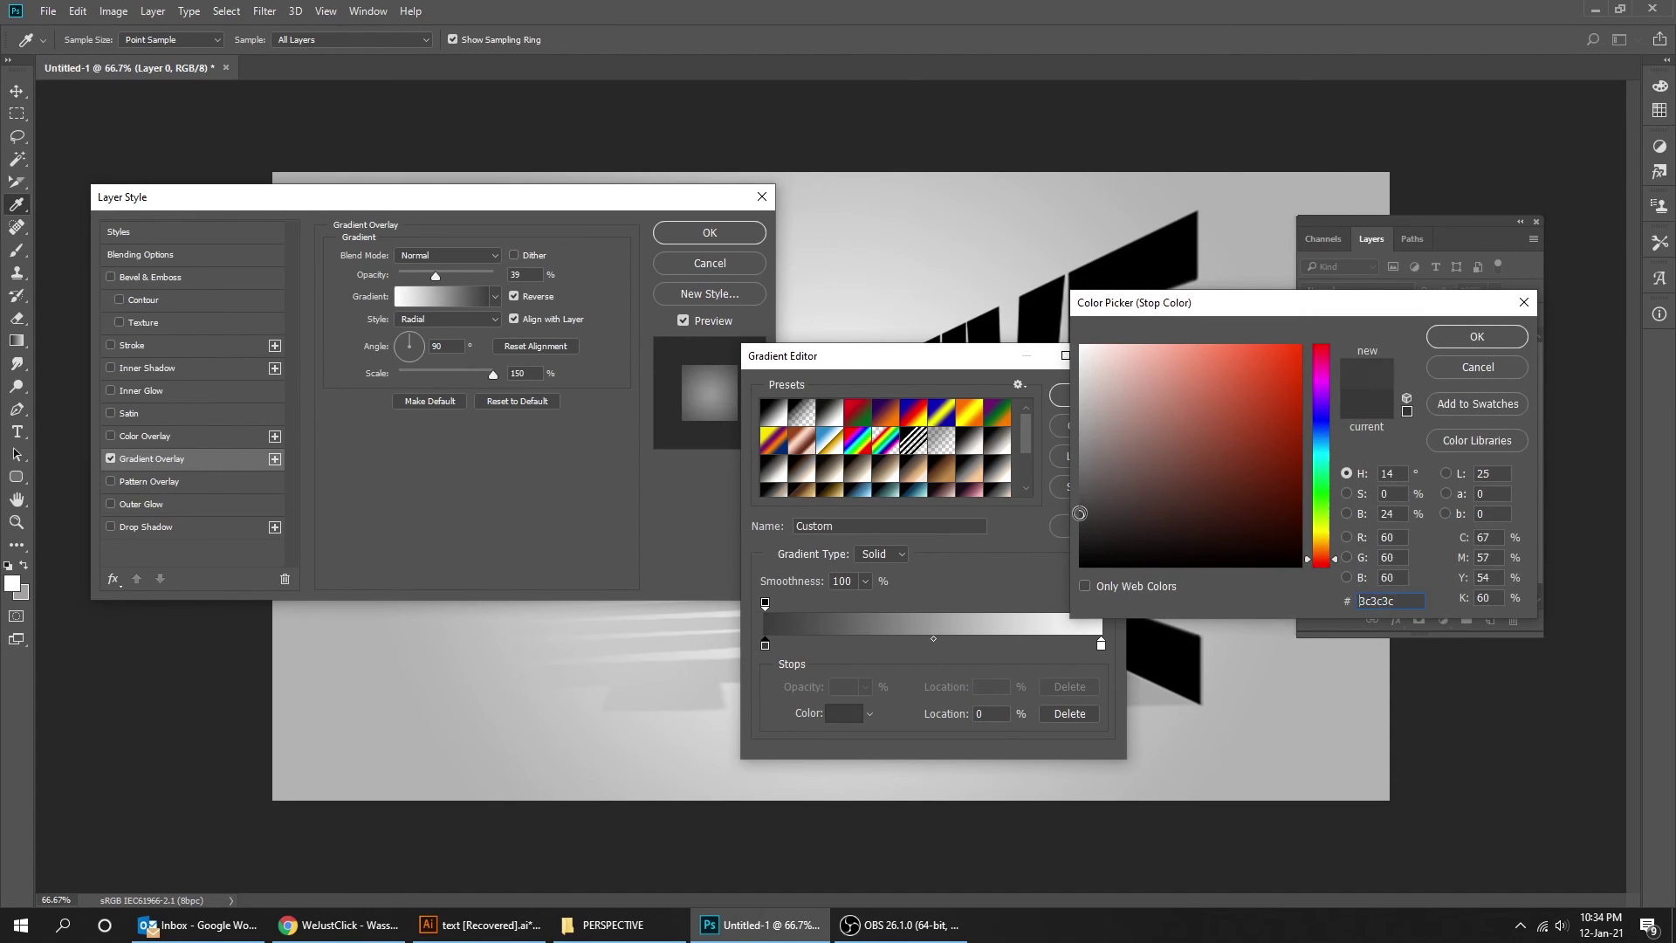
pyautogui.click(1433, 343)
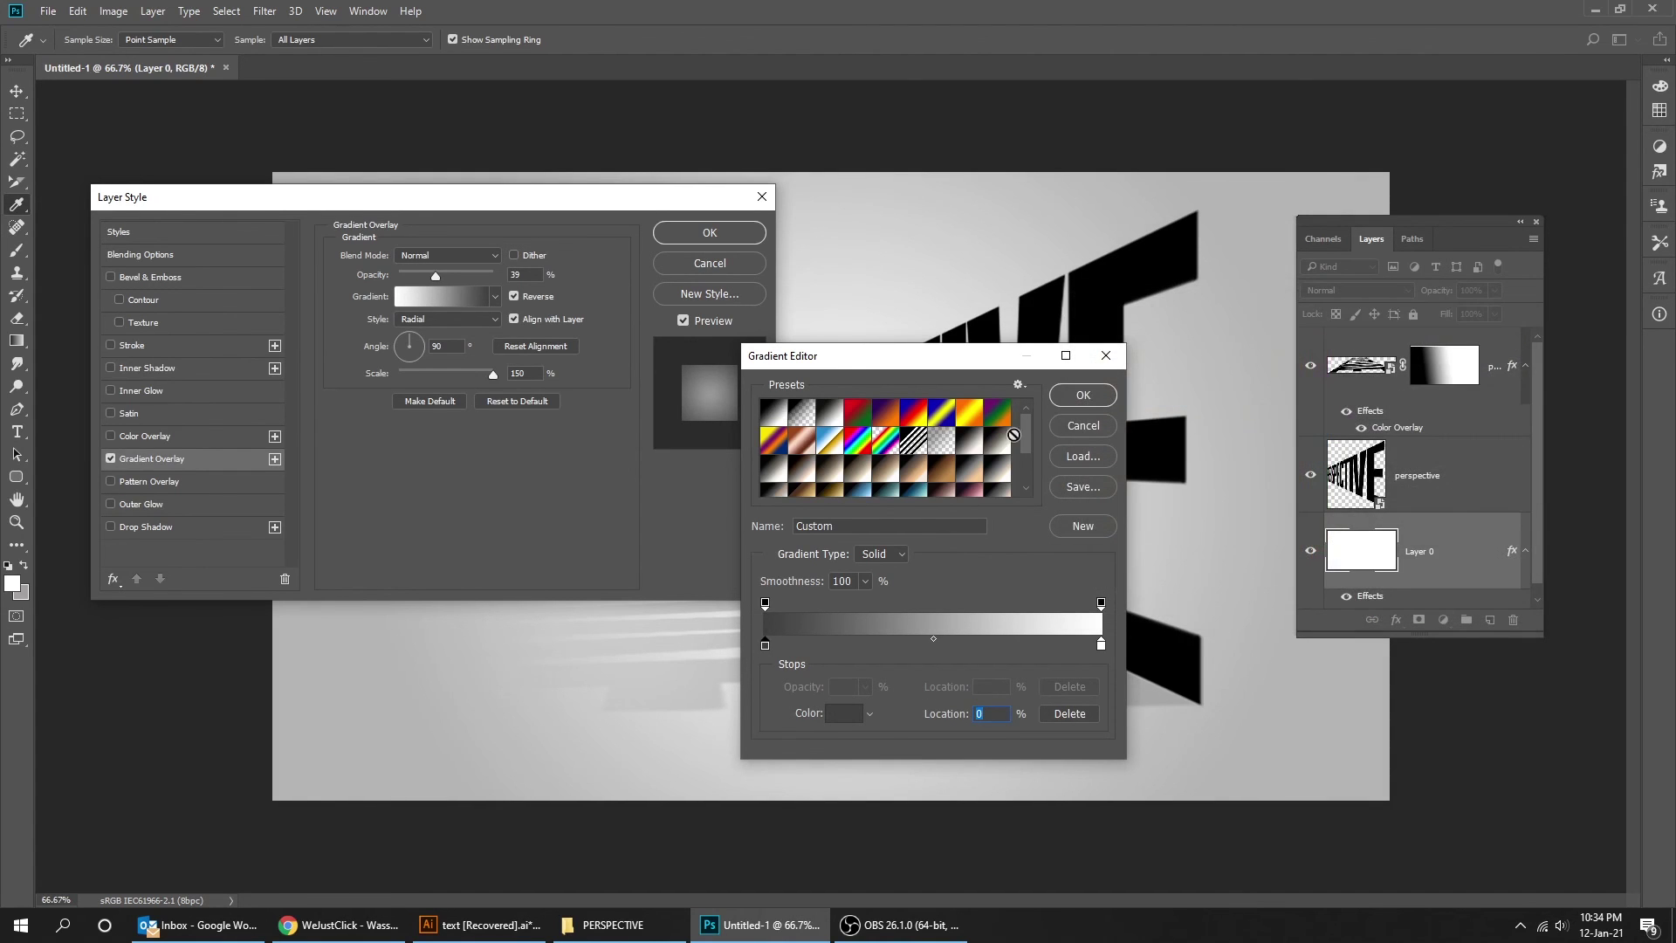
pyautogui.click(1101, 644)
pyautogui.click(847, 714)
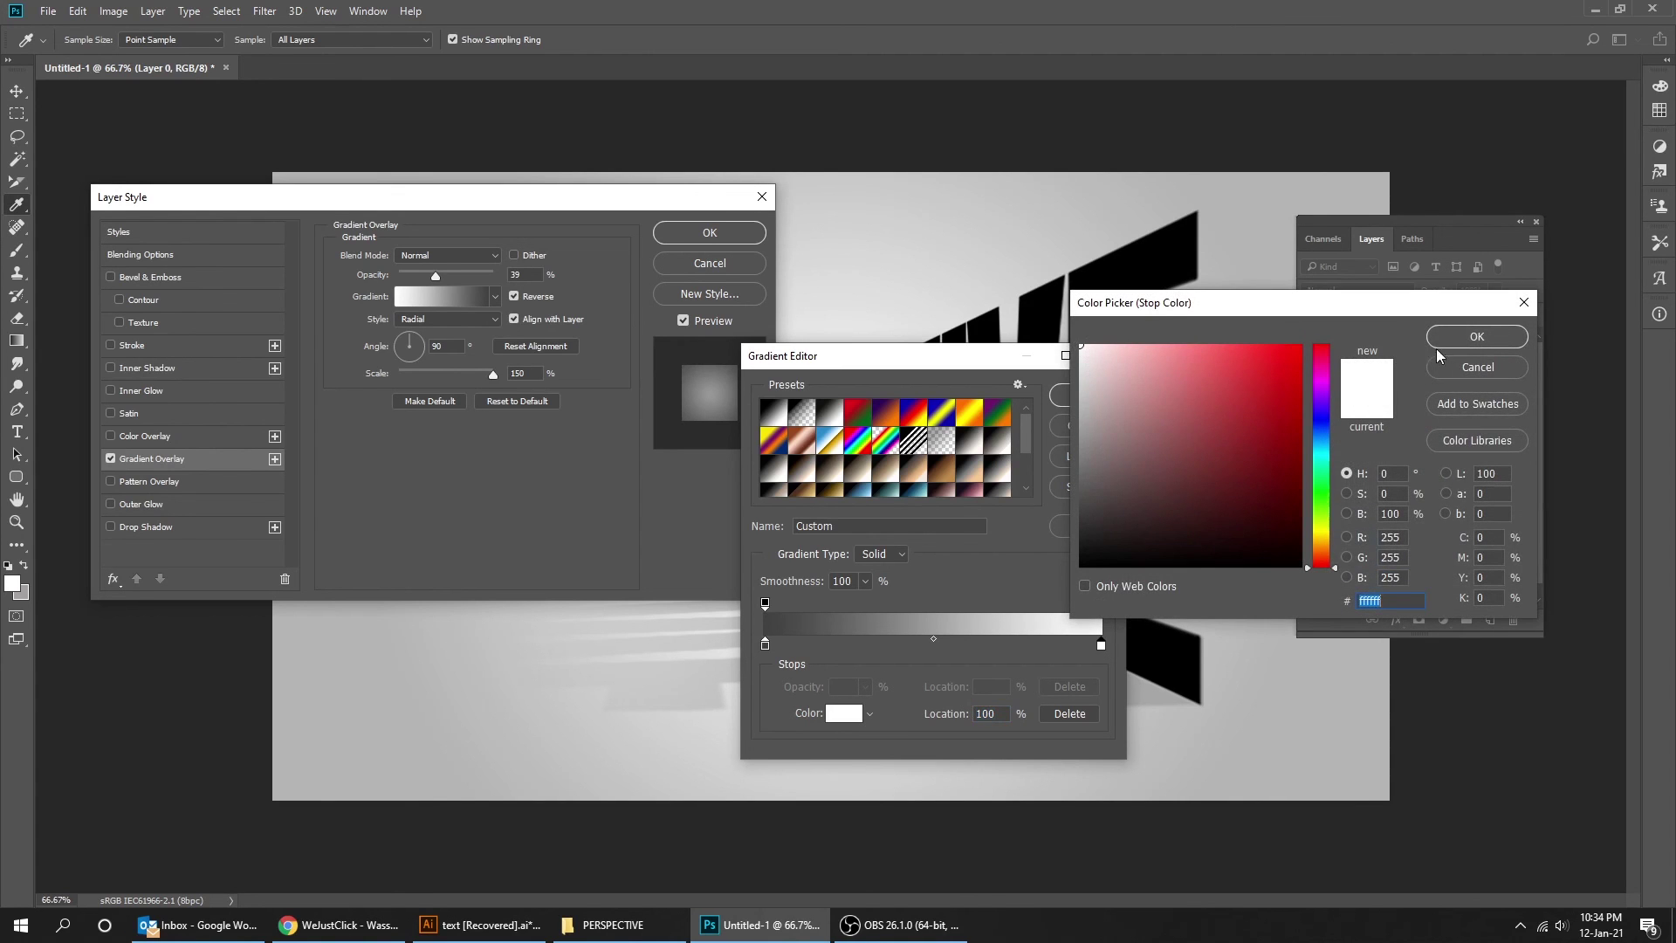
pyautogui.click(1460, 341)
pyautogui.click(1087, 394)
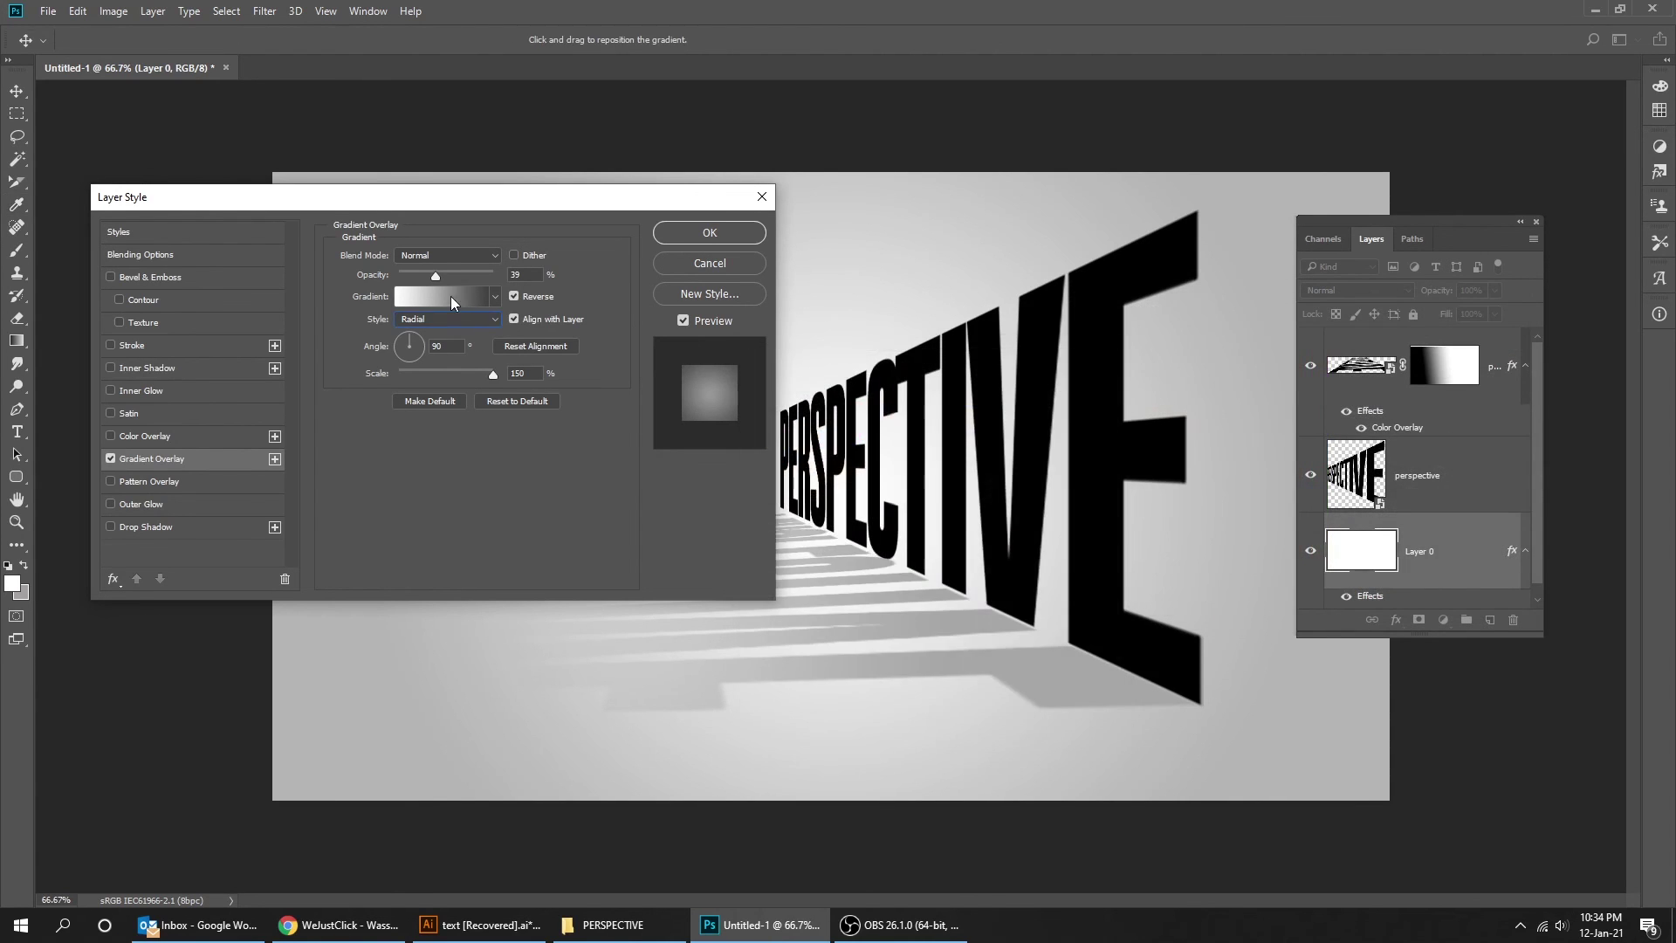
# Set the gradient overlay to 78% opacity, move its bright centre lower right, and apply it.
pyautogui.moveTo(433, 276); pyautogui.dragTo(489, 274)
pyautogui.moveTo(583, 204); pyautogui.dragTo(239, 196)
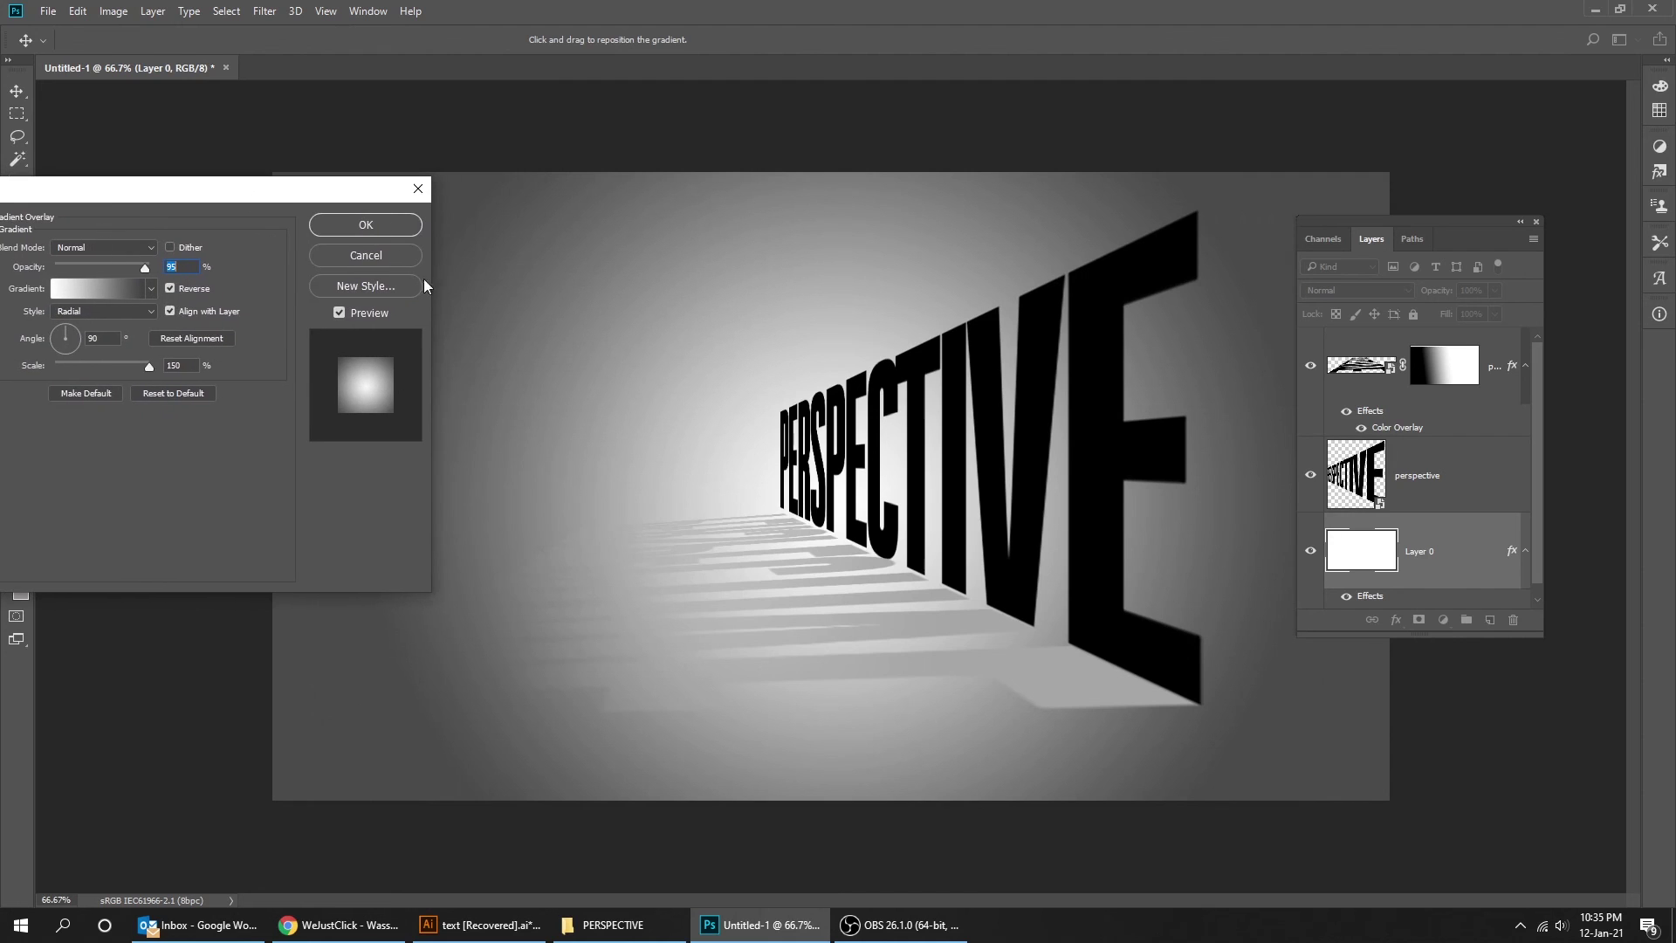
pyautogui.moveTo(781, 472); pyautogui.dragTo(818, 517)
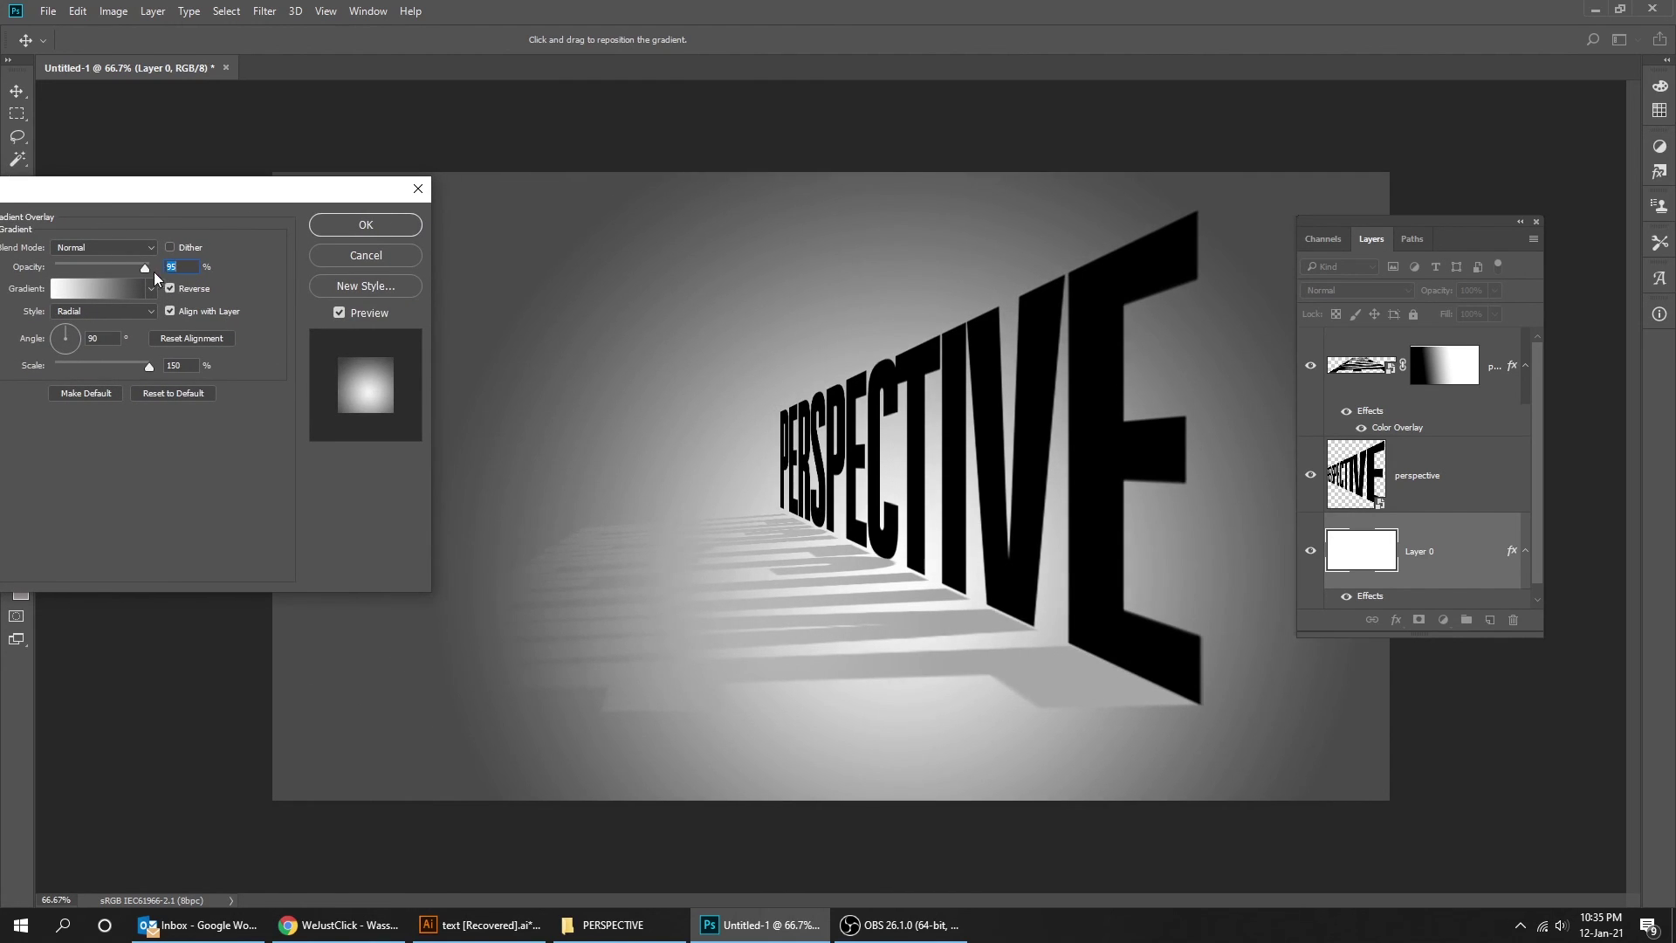
pyautogui.moveTo(140, 265); pyautogui.dragTo(128, 265)
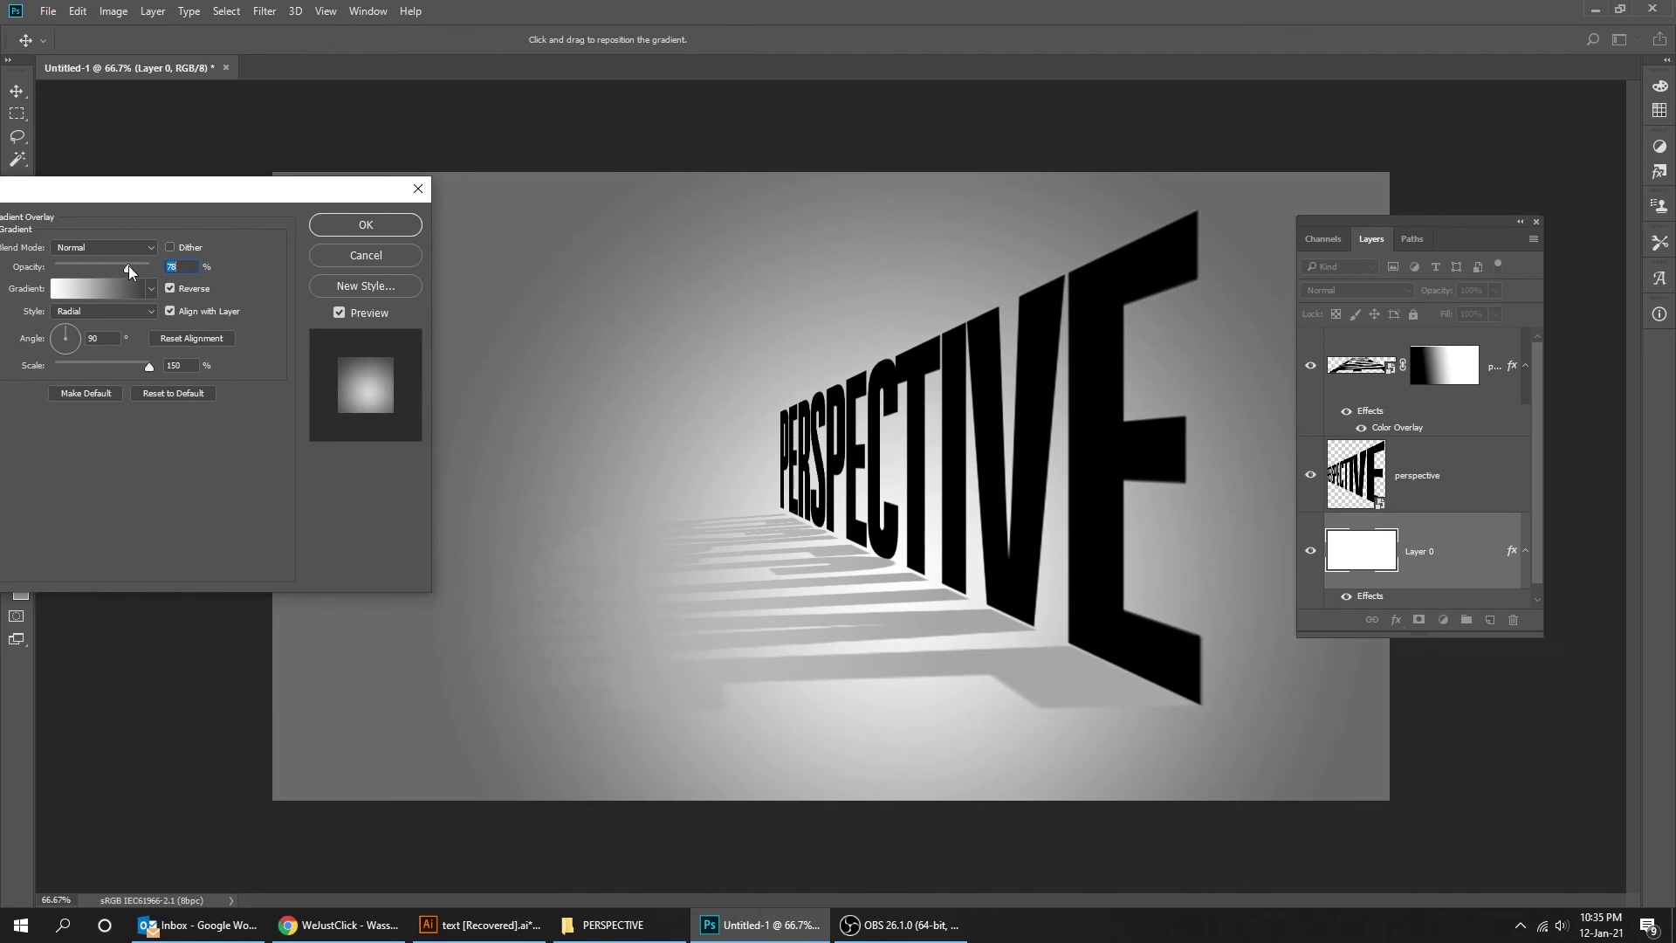
pyautogui.click(354, 223)
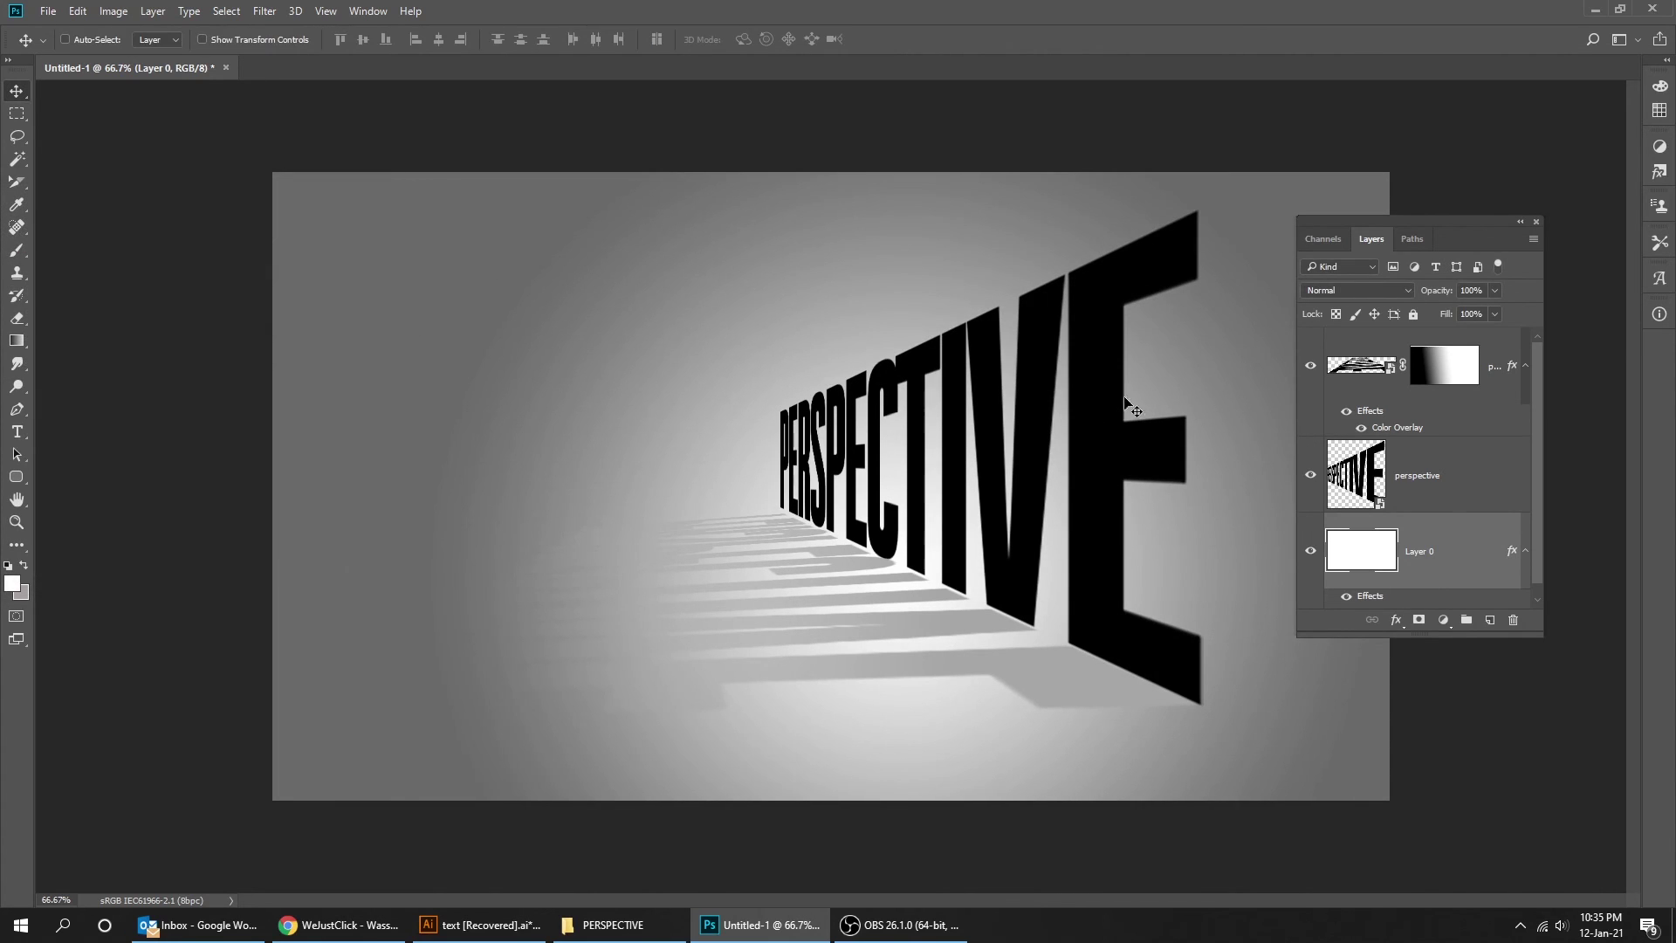
pyautogui.click(1442, 474)
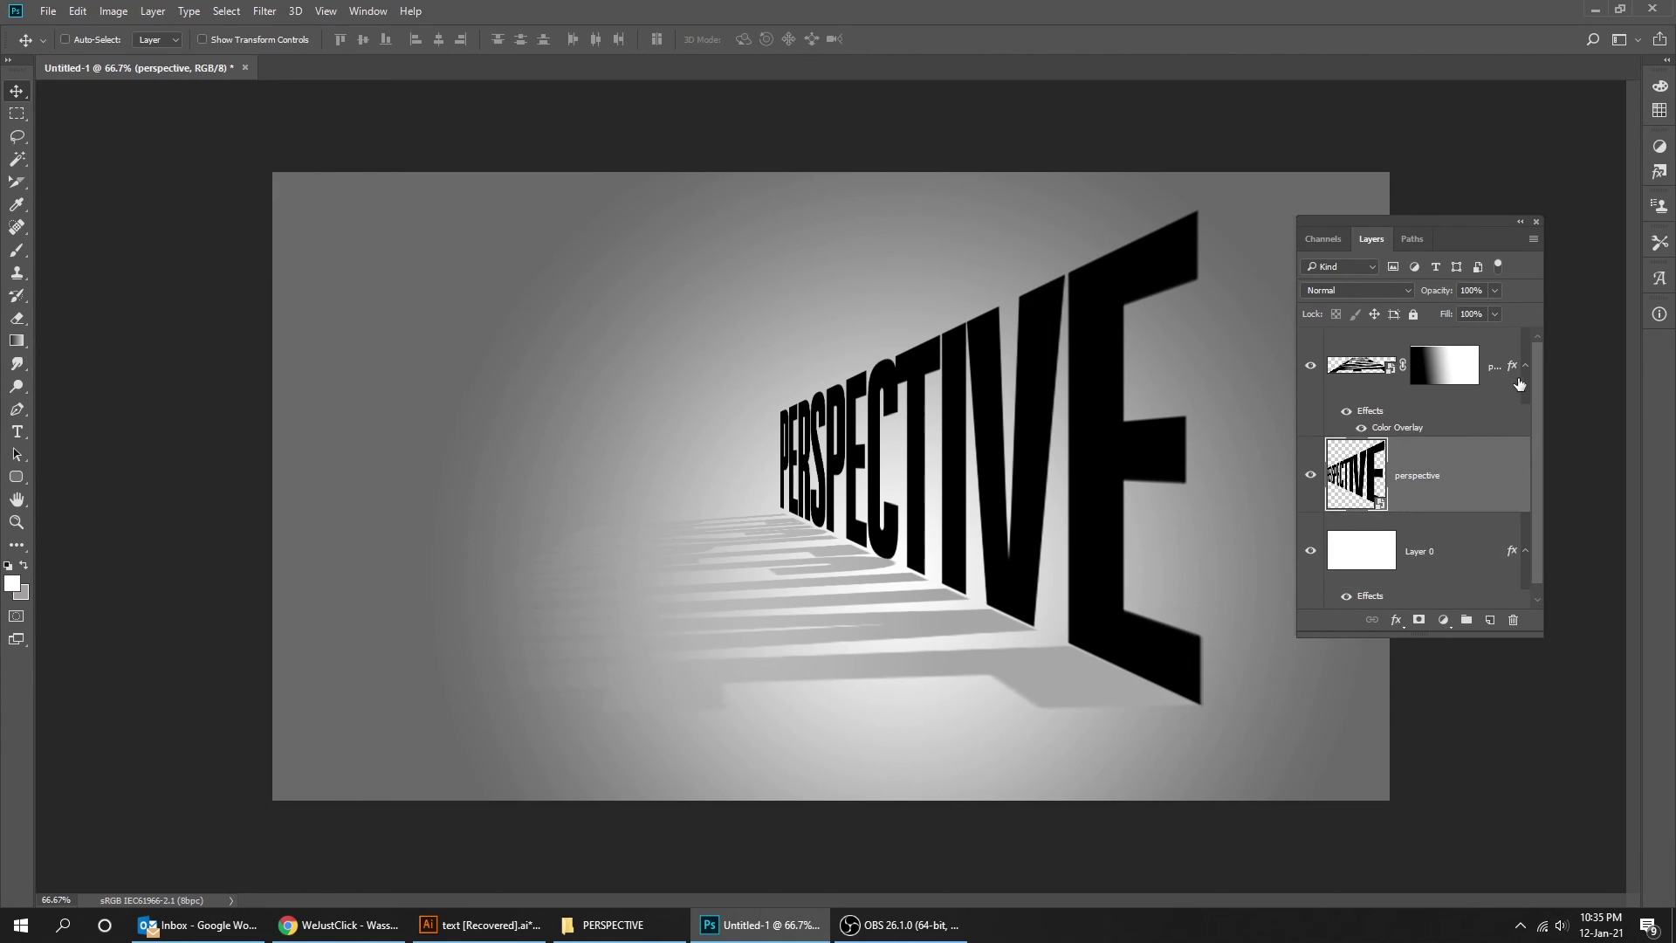
pyautogui.click(1524, 365)
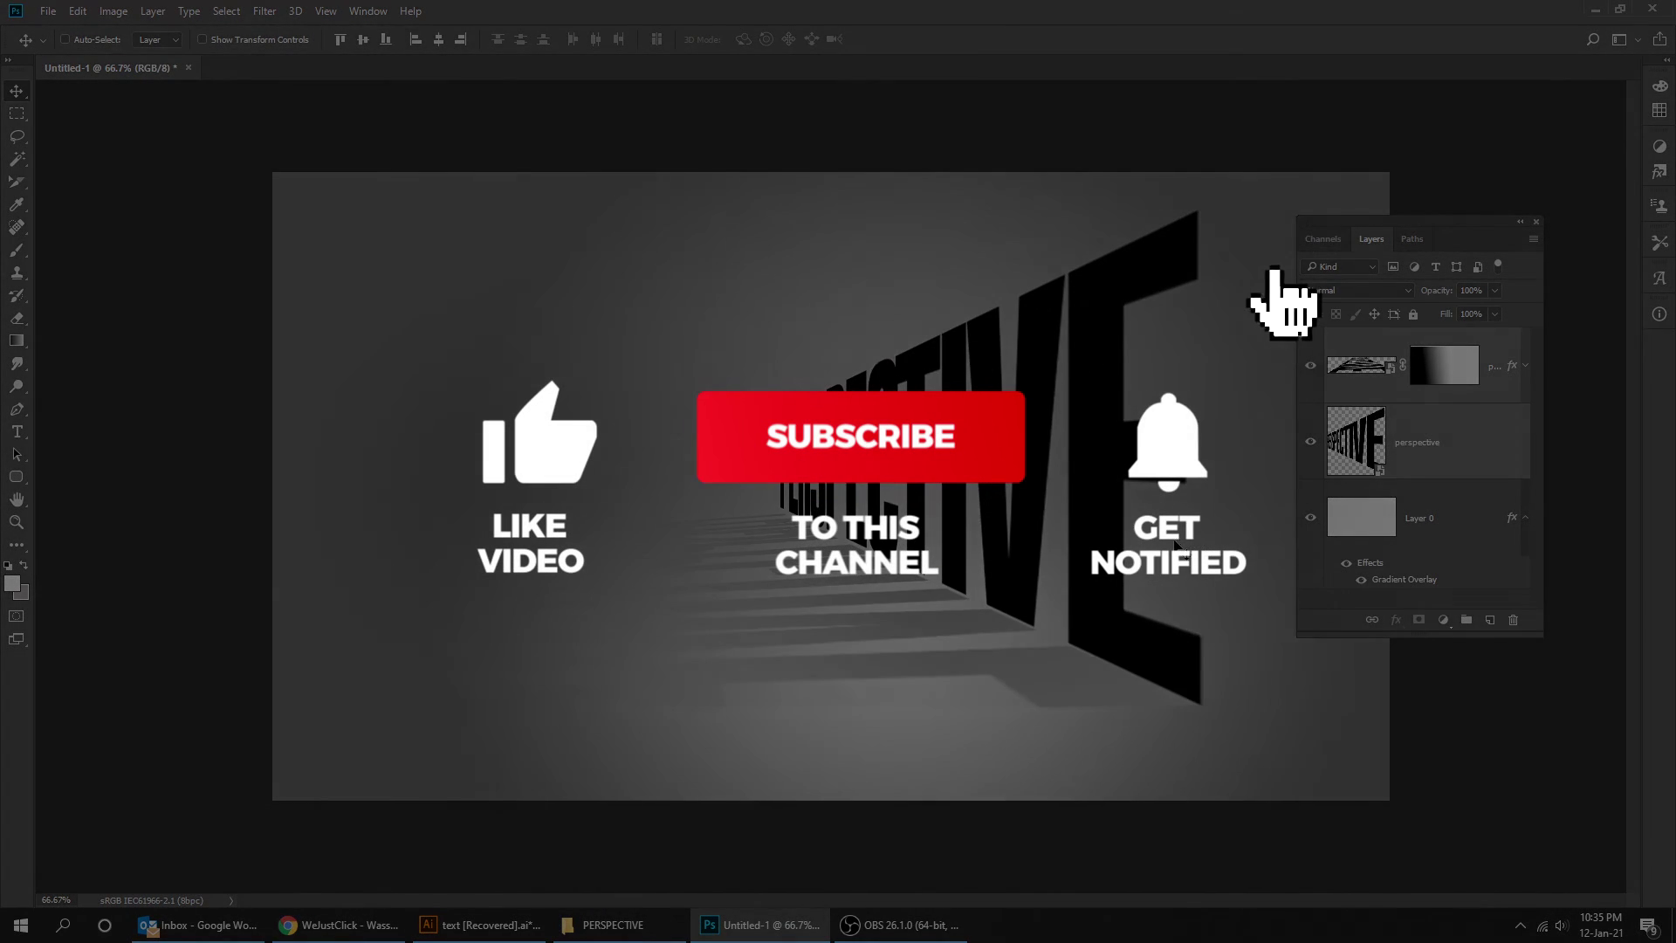